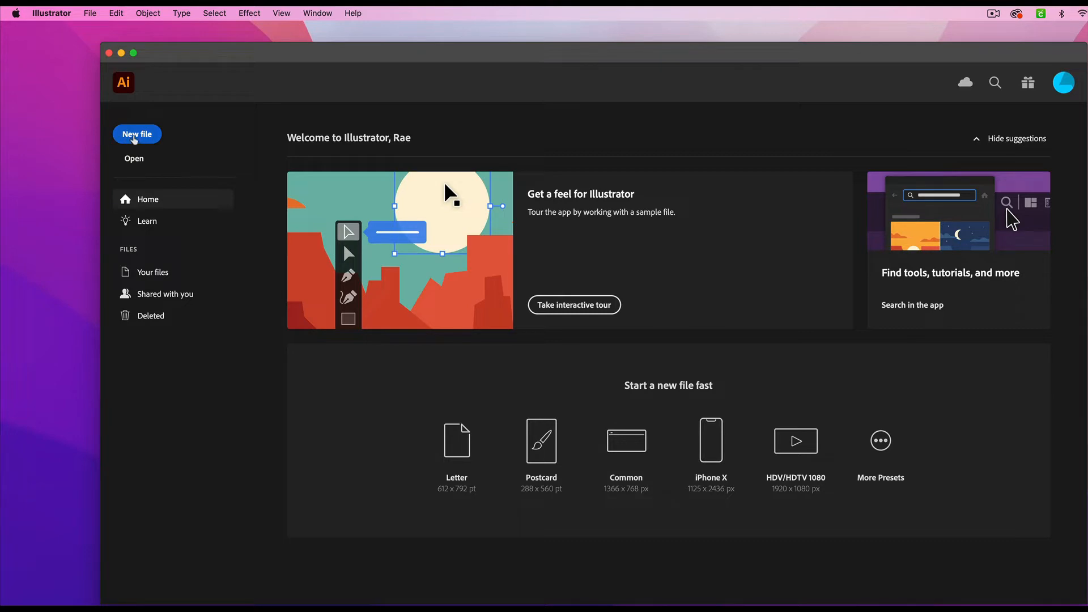
# - Create a new landscape document 12 x 10 in, with one artboard, CMYK colour and 300 ppi raster effects
pyautogui.click(134, 139)
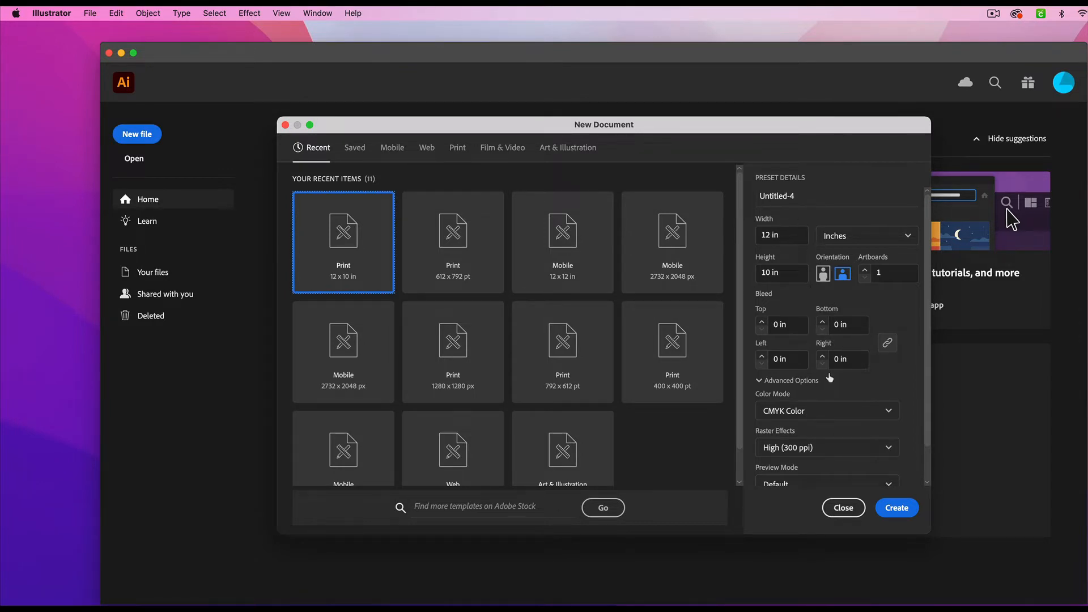
pyautogui.scroll(-2, 830, 378)
pyautogui.scroll(2, 830, 377)
pyautogui.scroll(-2, 890, 376)
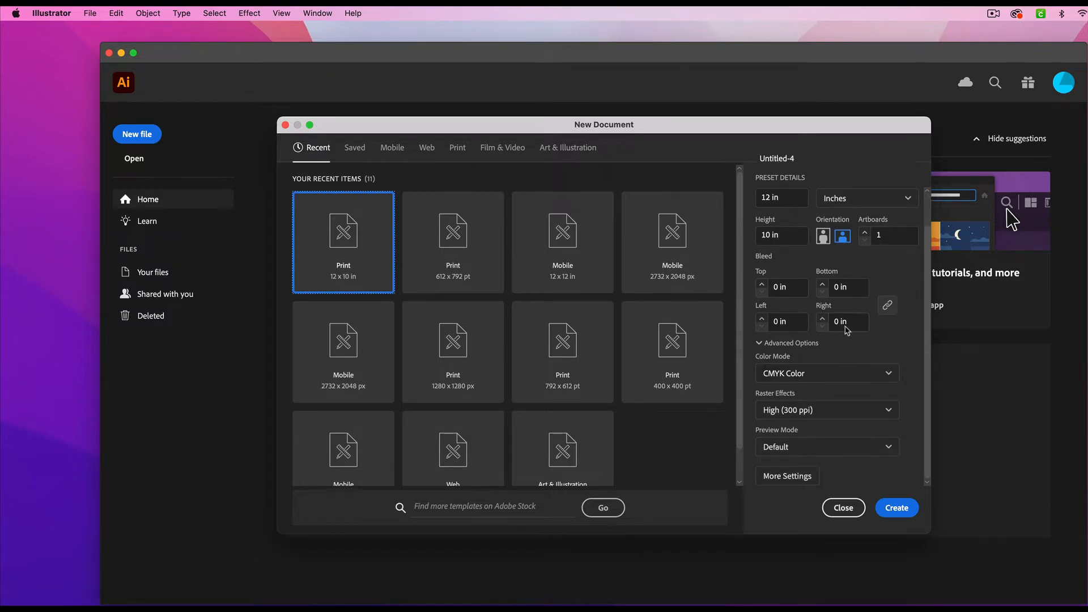
pyautogui.scroll(2, 845, 328)
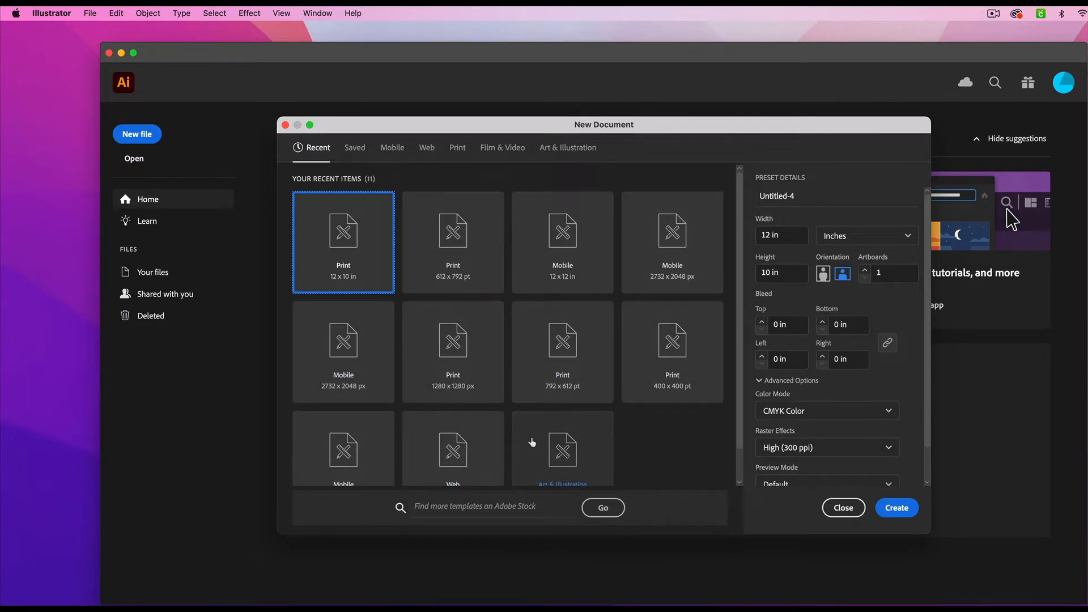
pyautogui.click(897, 508)
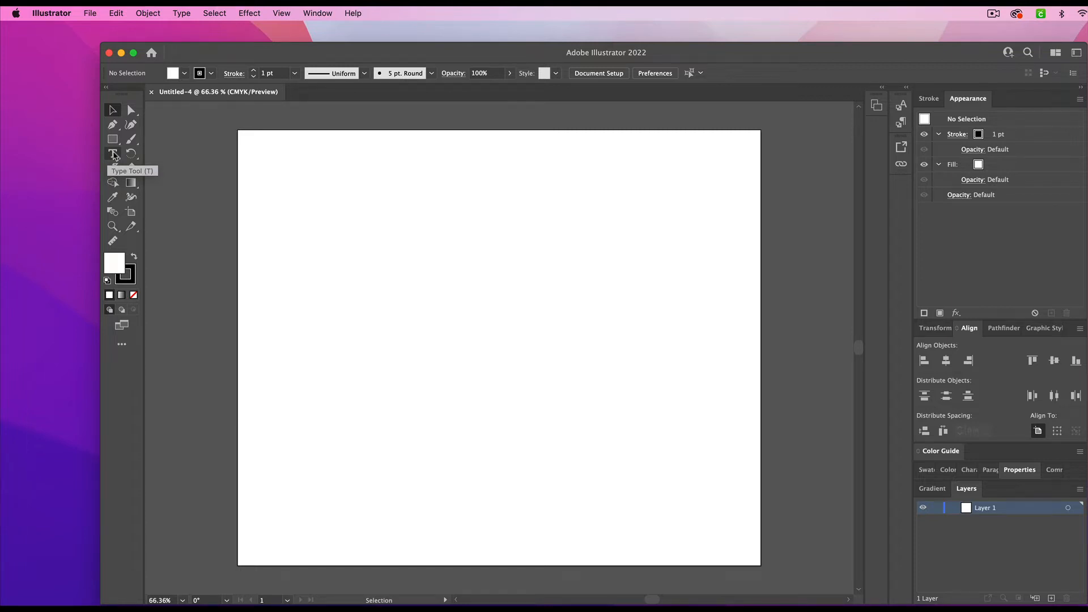
# - Add the text ARTIZAN in the upper middle of the artboard and scale it up to about 121 pt
pyautogui.click(114, 153)
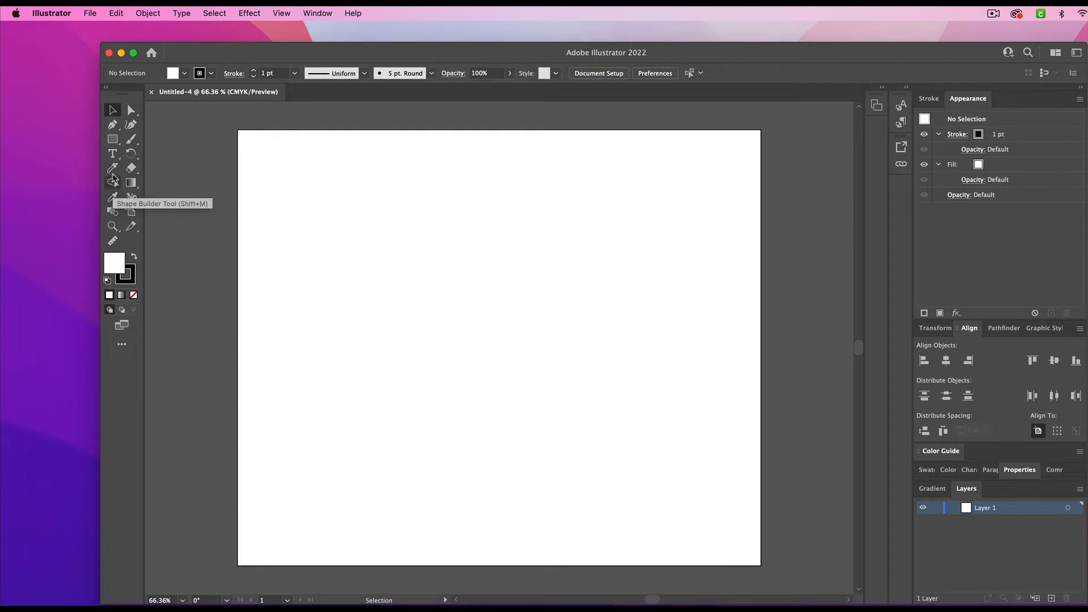
pyautogui.click(113, 157)
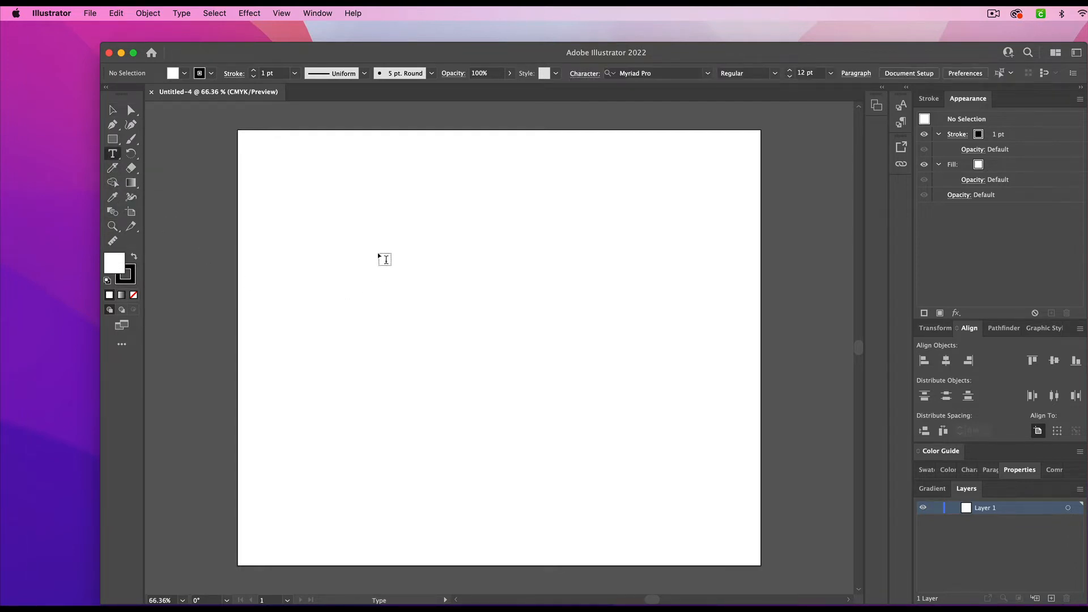
pyautogui.click(379, 253)
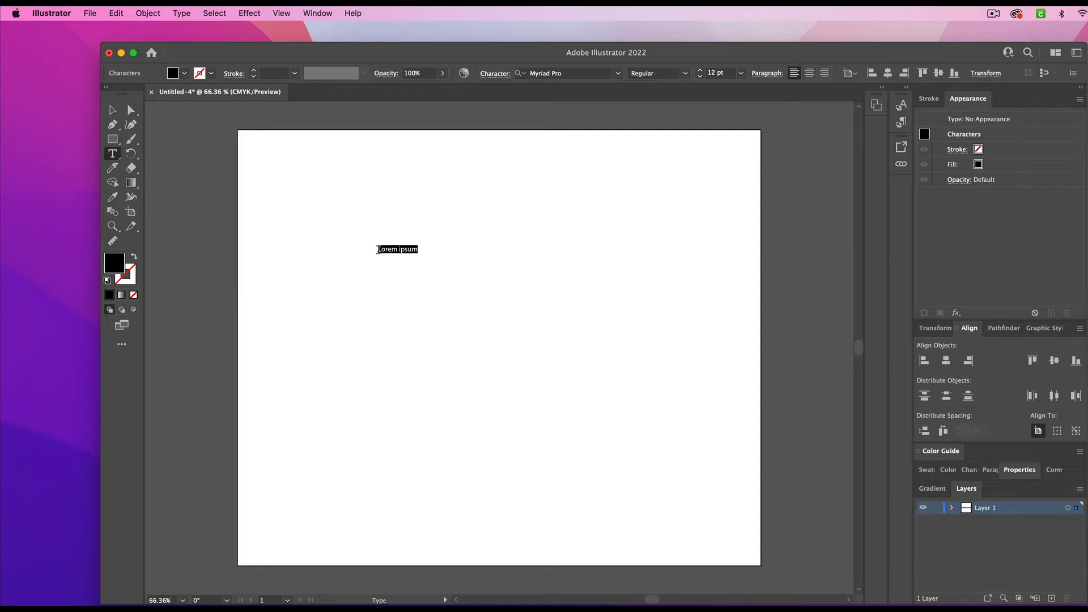
pyautogui.write('ARTIZAN')
pyautogui.click(114, 111)
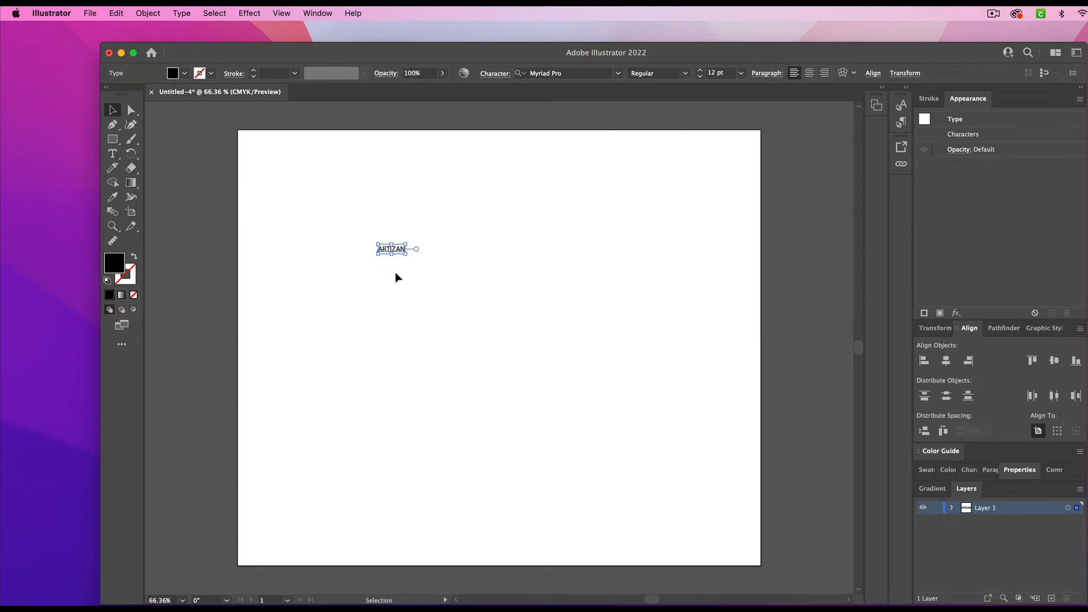
pyautogui.moveTo(403, 252); pyautogui.dragTo(652, 438)
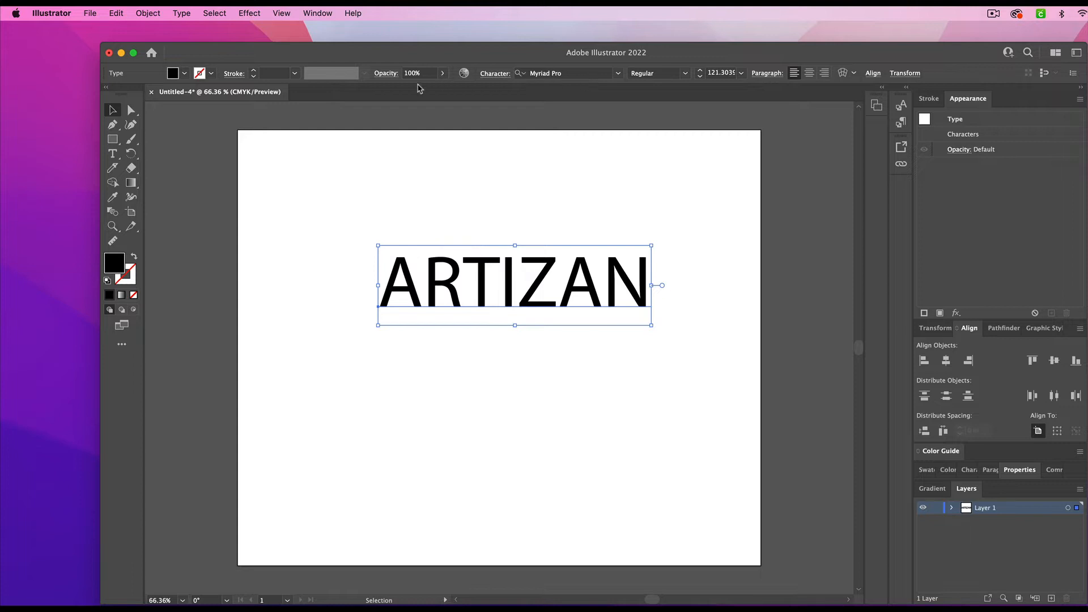
# - Set the font of the ARTIZAN text to 08 Underground
pyautogui.click(619, 75)
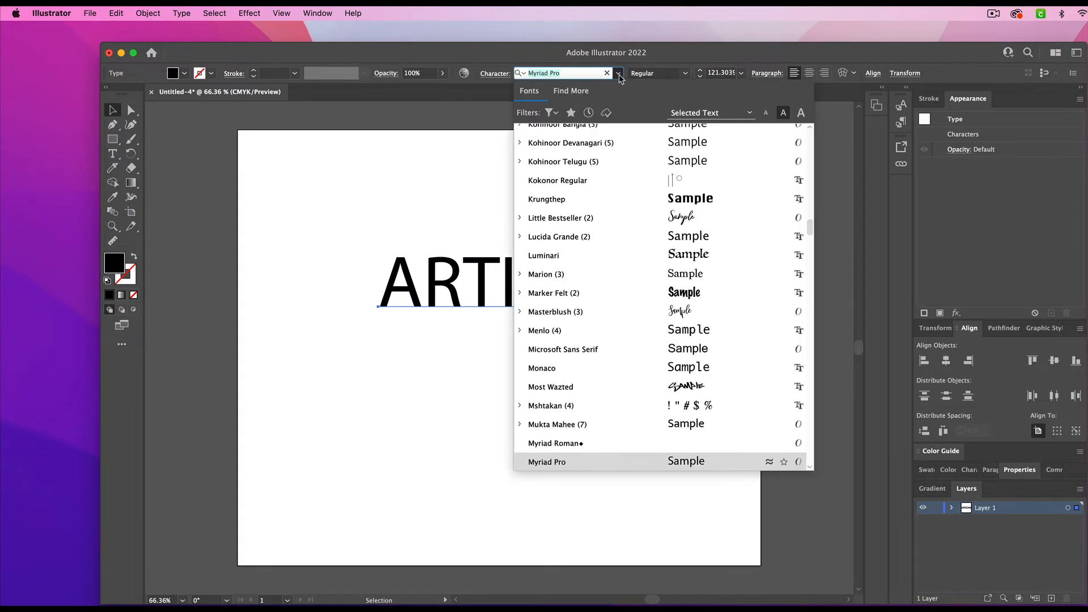
pyautogui.scroll(15, 702, 136)
pyautogui.click(701, 134)
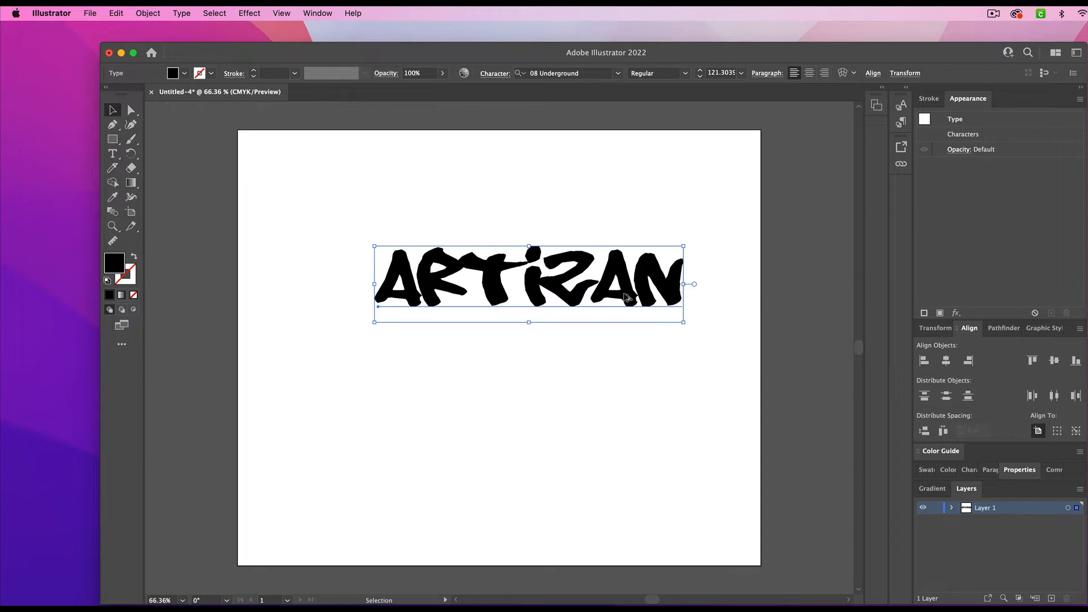
# - Duplicate the ARTIZAN text straight down to make a second line just beneath the original
pyautogui.moveTo(625, 296); pyautogui.dragTo(625, 371)
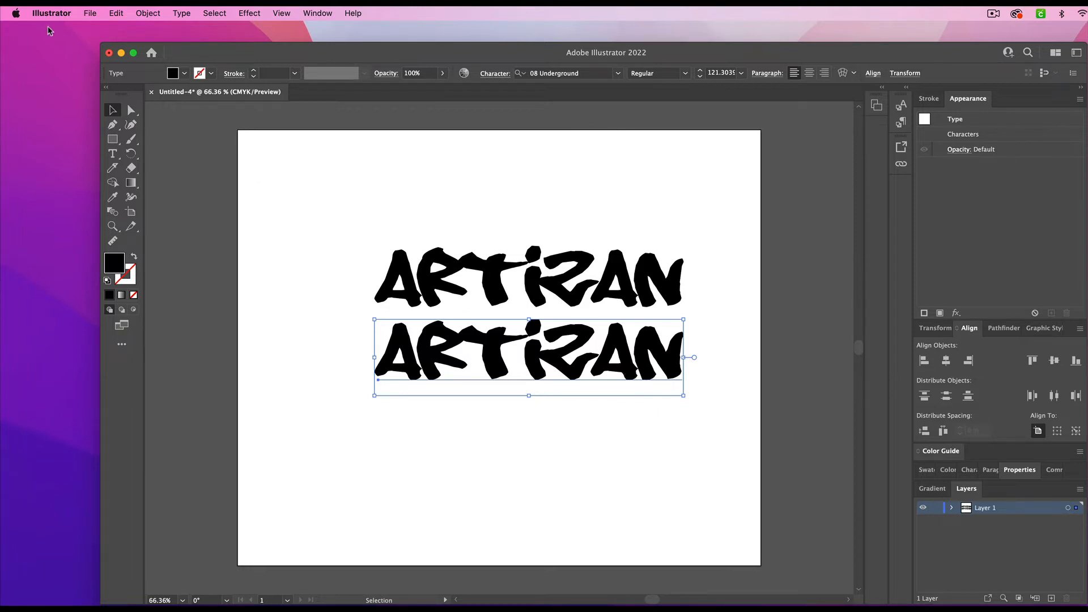
pyautogui.click(115, 14)
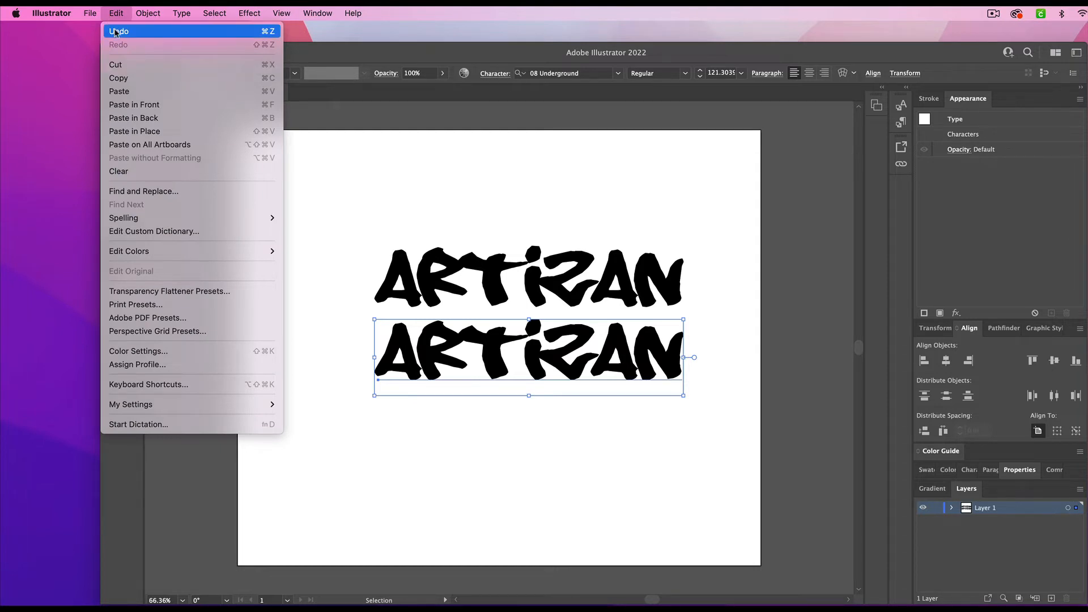
pyautogui.click(441, 192)
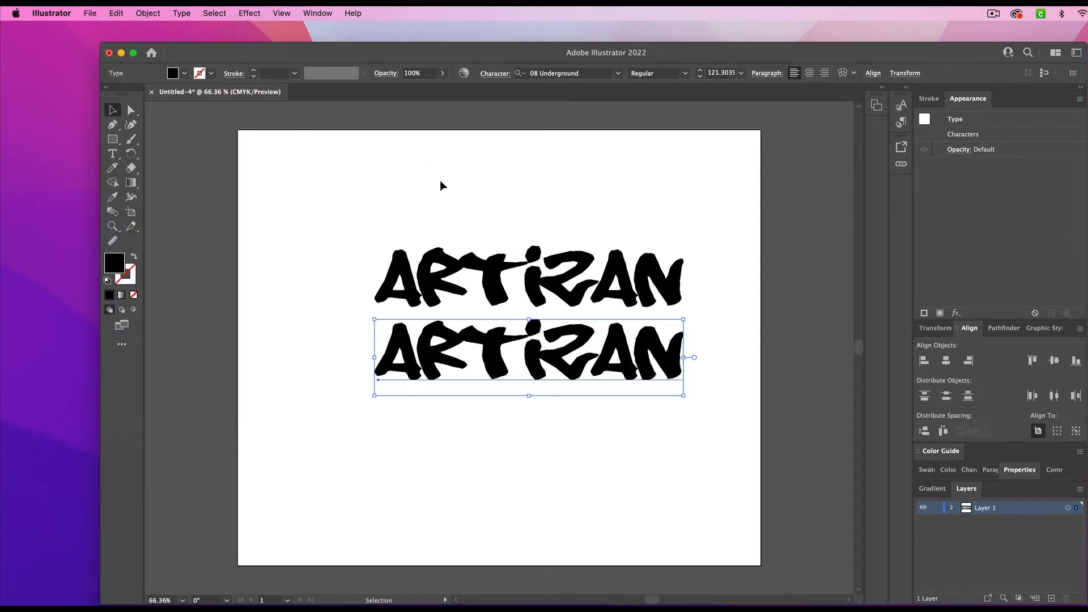
pyautogui.click(578, 467)
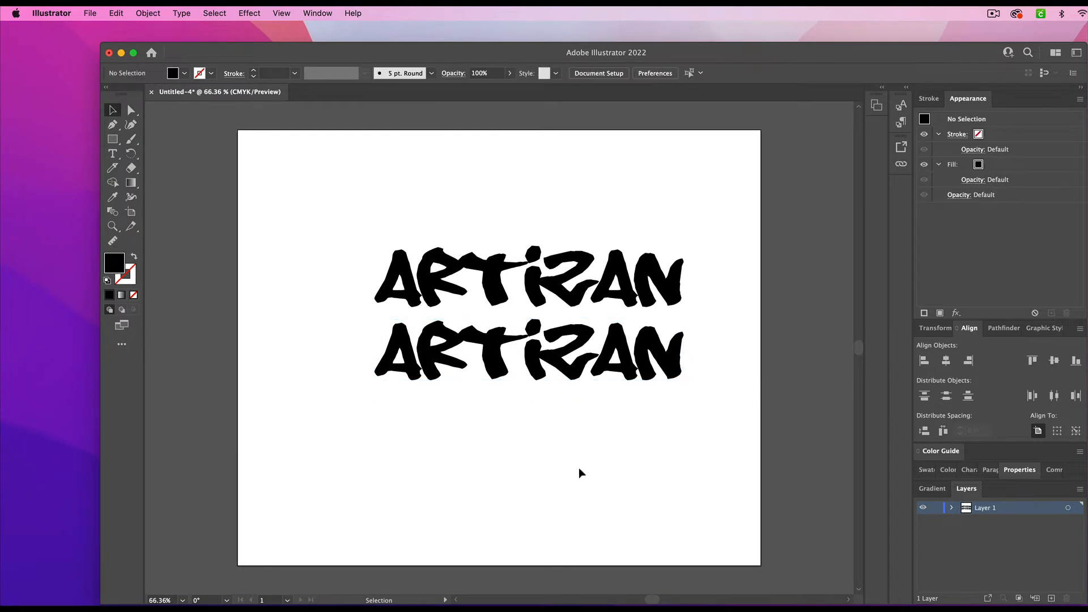
# - Replace the wording of the lower ARTIZAN copy with A CREATIVE
pyautogui.doubleClick(571, 371)
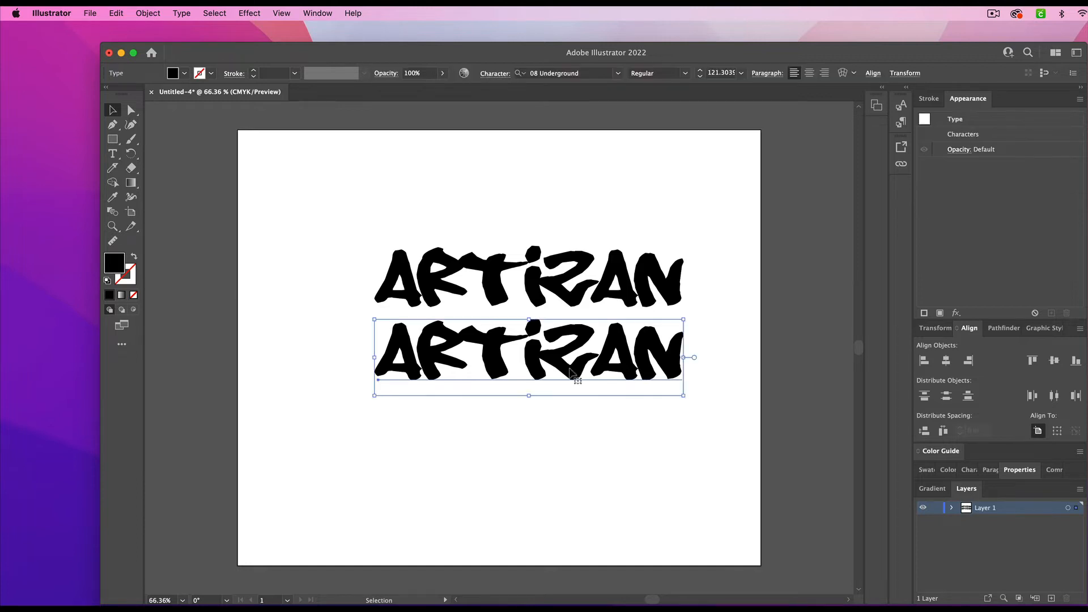
pyautogui.press('super+a')
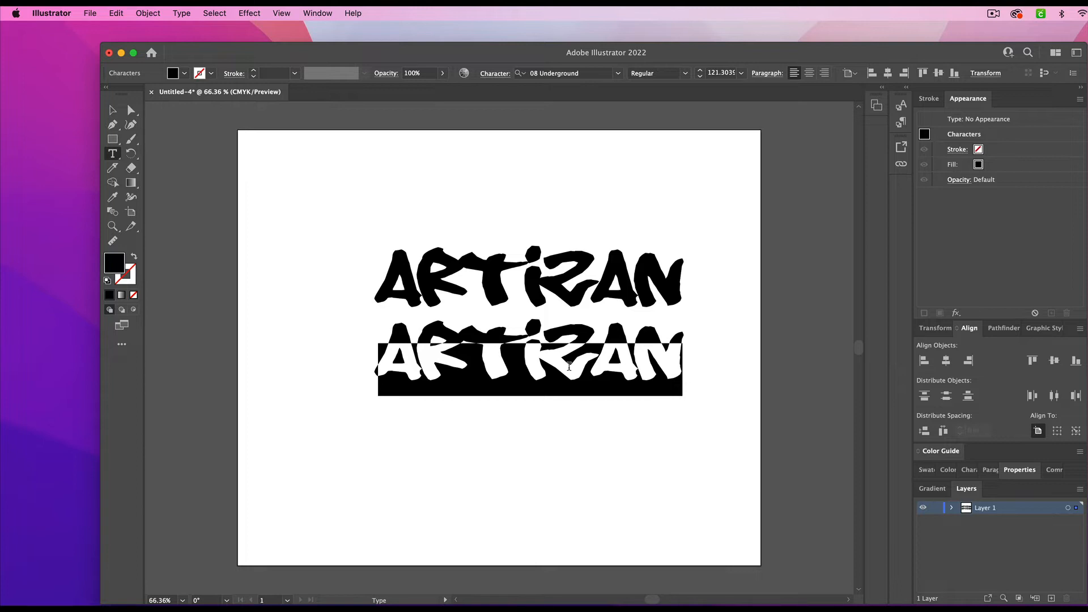
pyautogui.write('A')
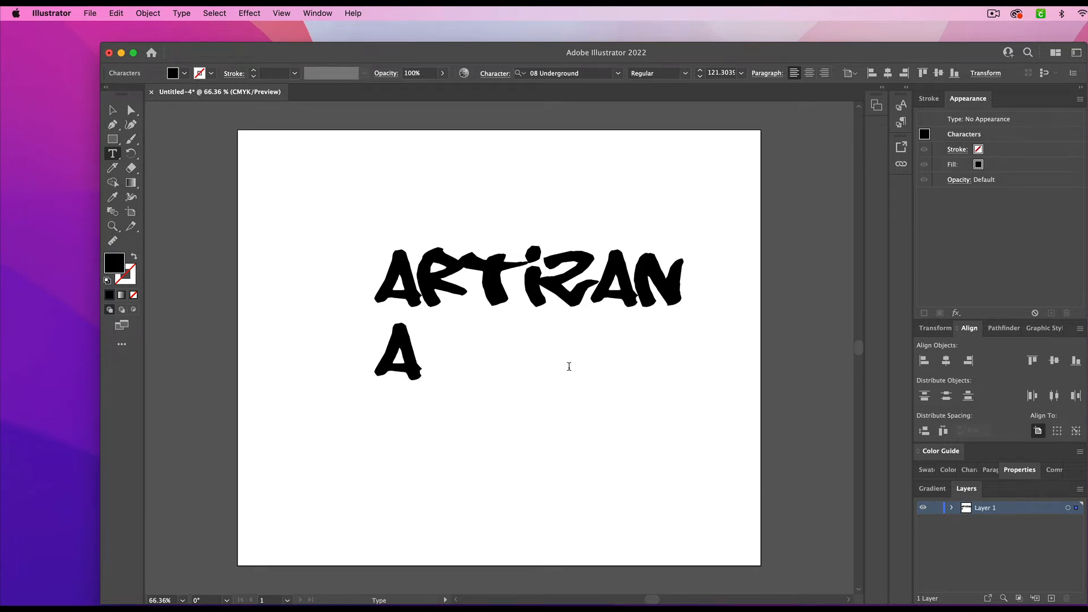
pyautogui.write(' CREATIVE')
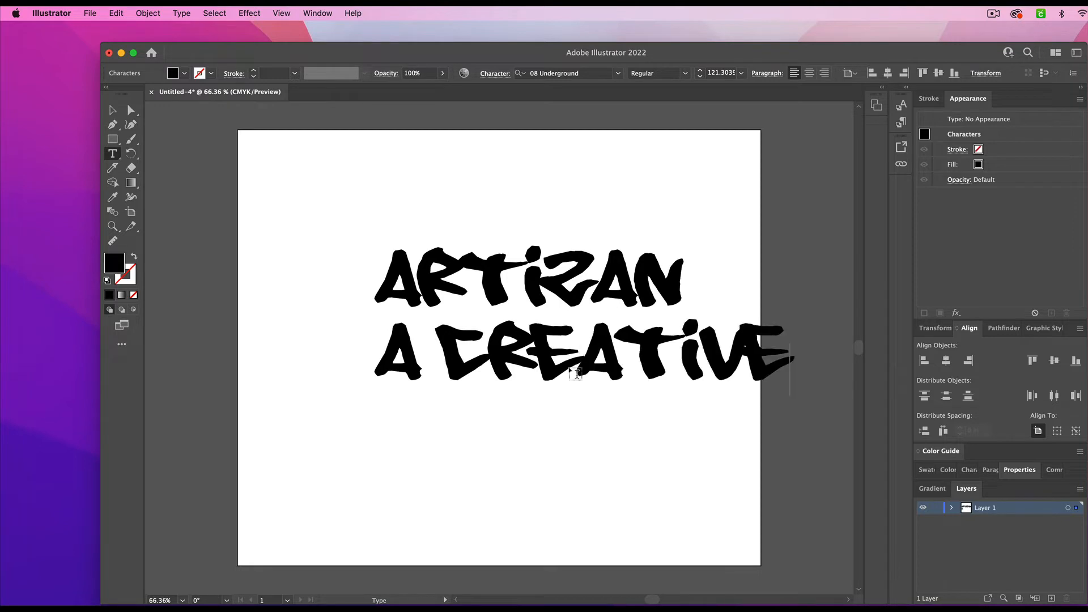
pyautogui.click(112, 112)
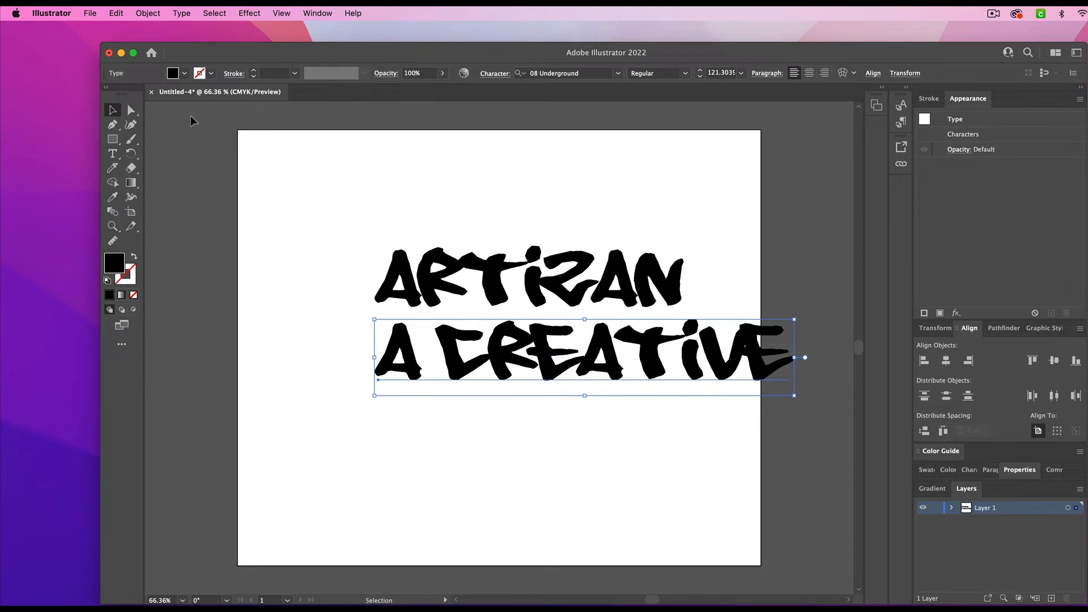
# - Set the font of the A CREATIVE line to SignPainter
pyautogui.click(492, 277)
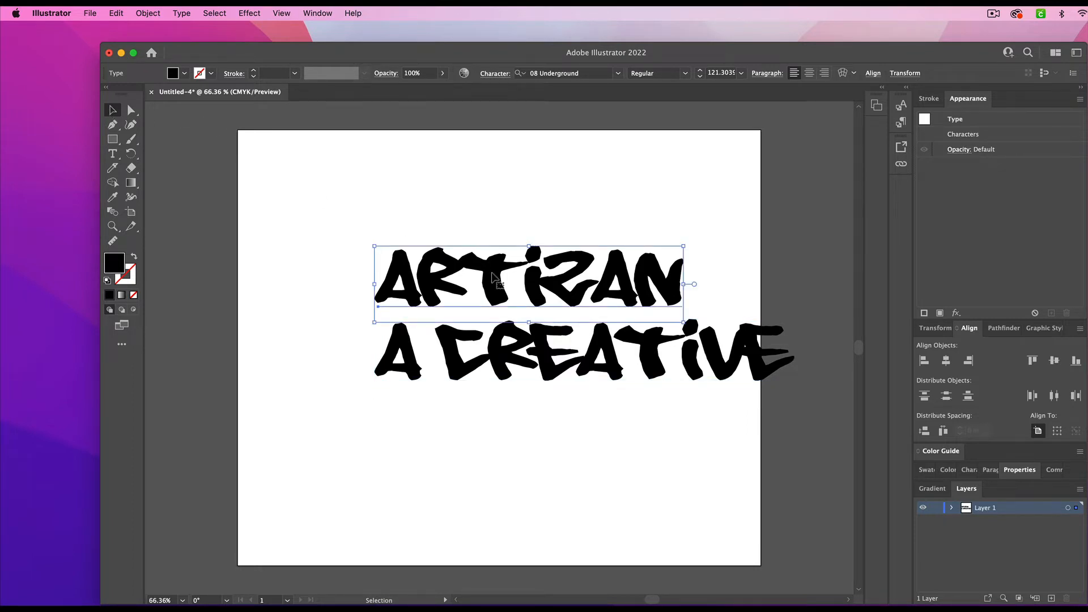
pyautogui.click(506, 362)
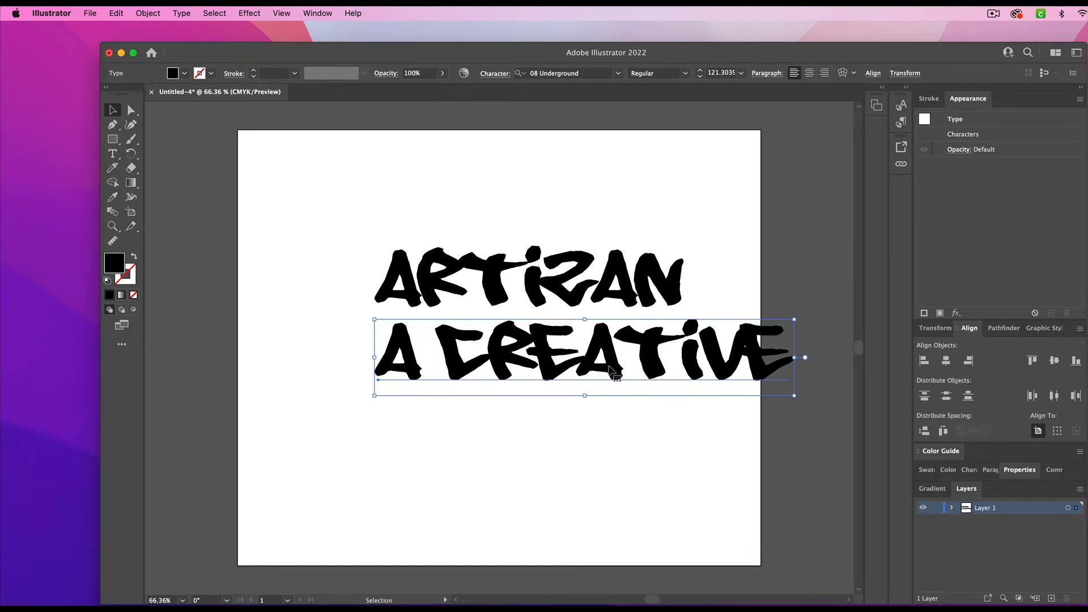
pyautogui.click(618, 73)
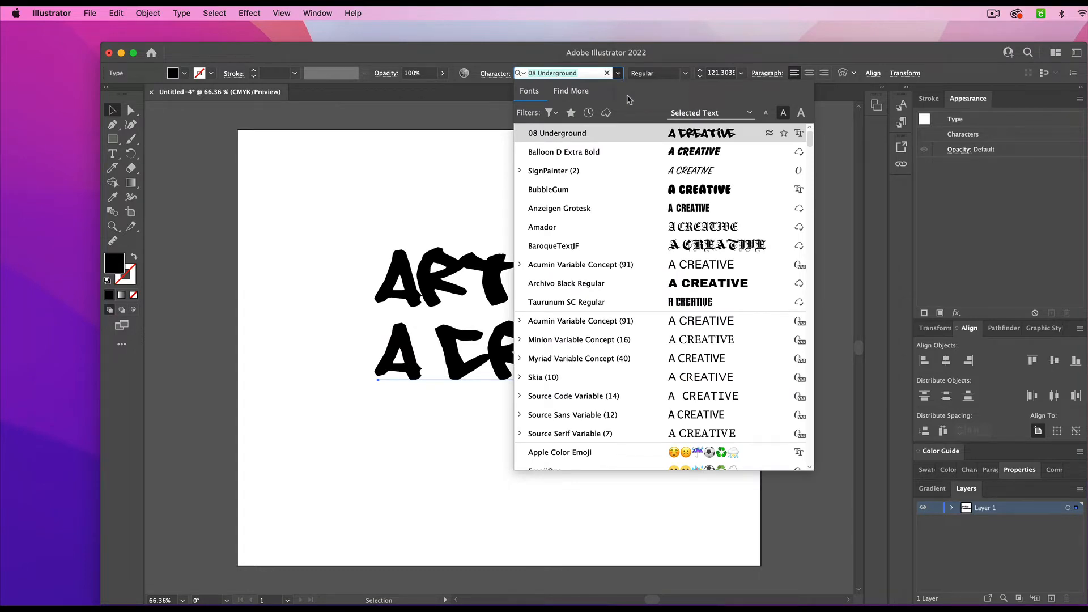
pyautogui.click(682, 173)
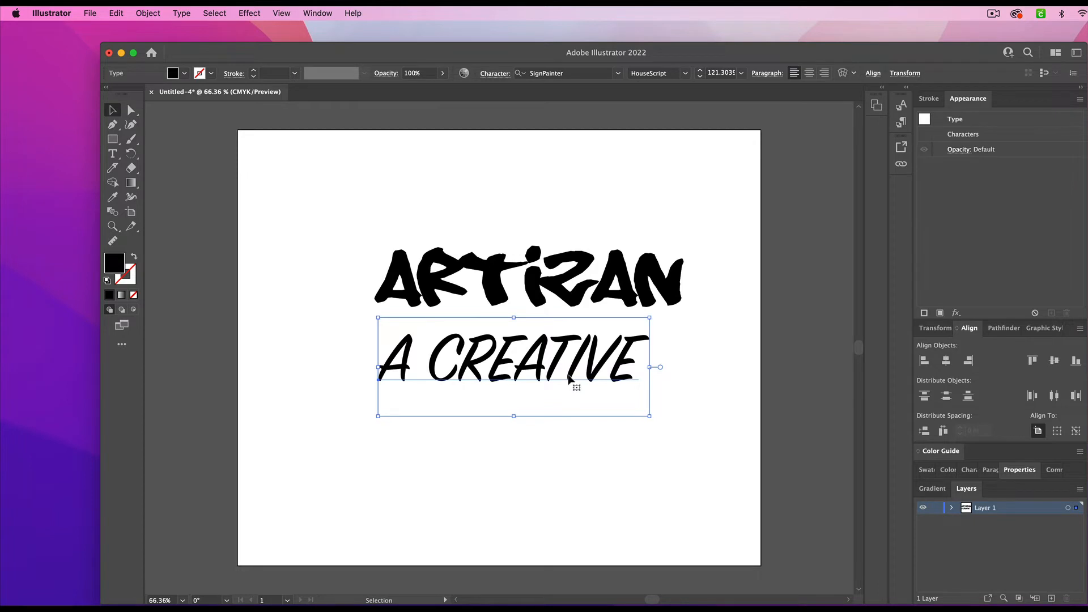
# - Duplicate the A CREATIVE line downward to make a third line of text beneath it
pyautogui.moveTo(558, 364); pyautogui.dragTo(565, 438)
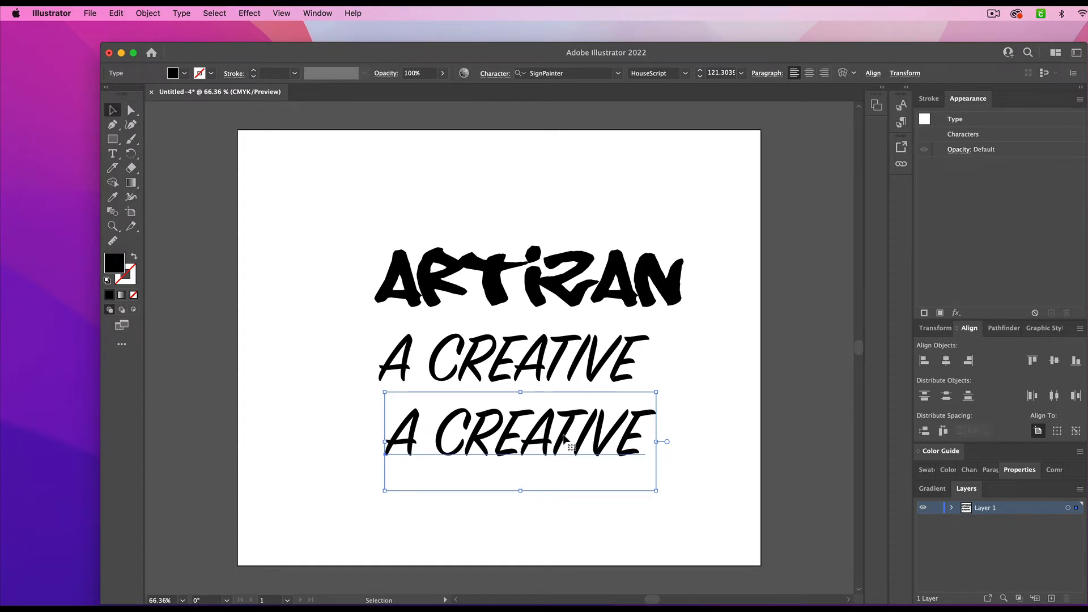
pyautogui.click(112, 15)
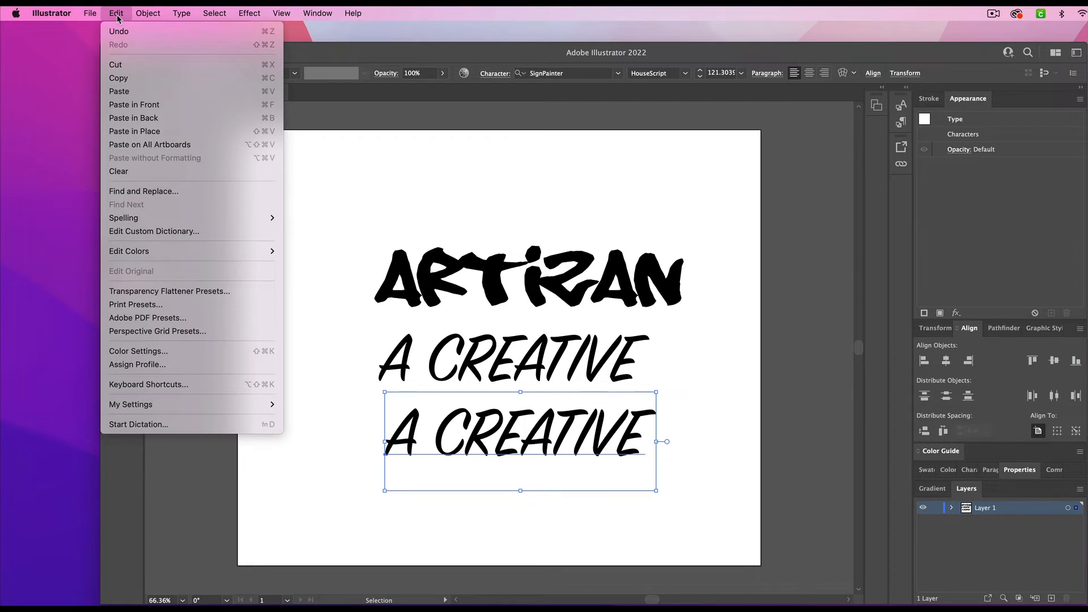
pyautogui.click(353, 203)
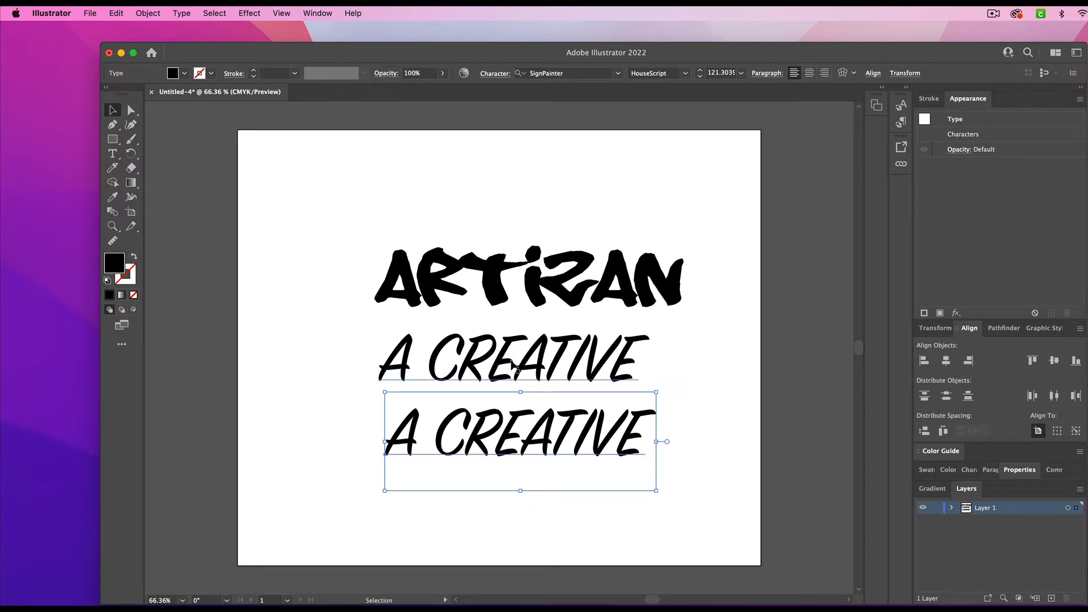
# - Replace the wording of the bottom A CREATIVE copy with WITH SWAG
pyautogui.doubleClick(544, 439)
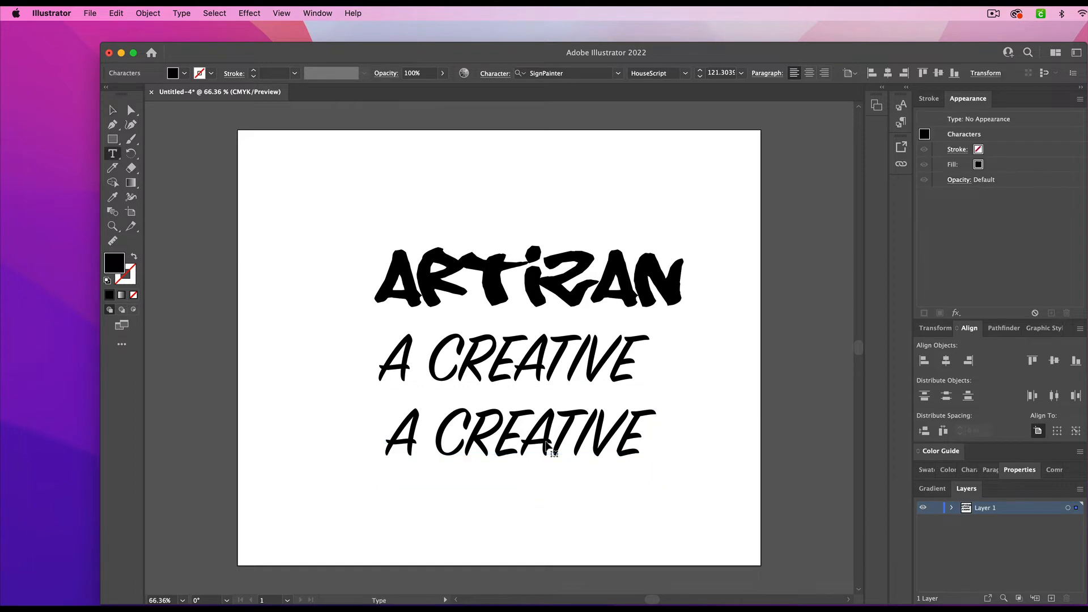
pyautogui.press('super+a')
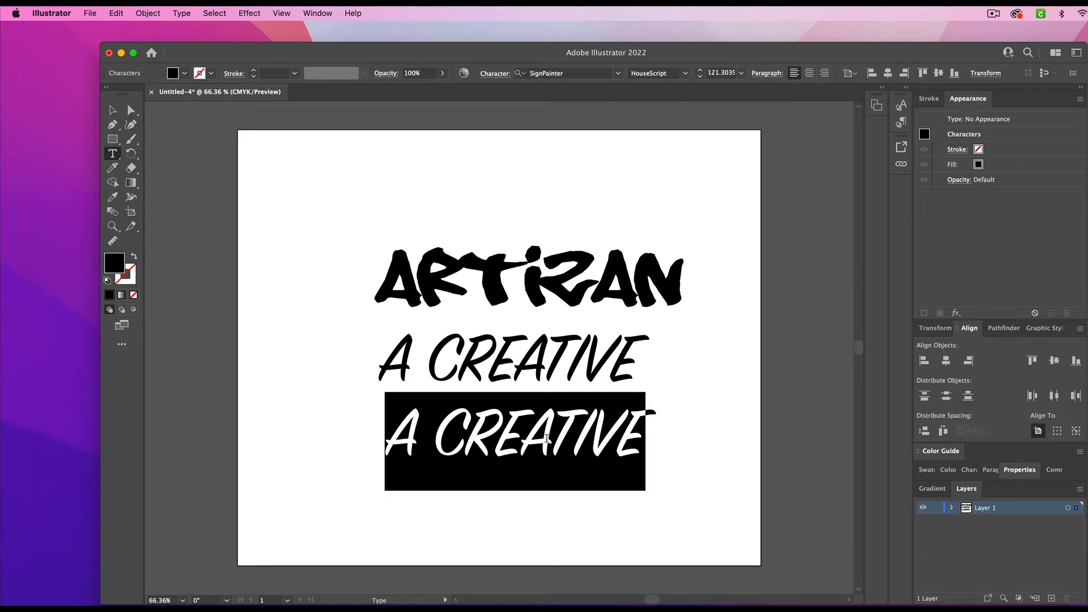
pyautogui.write('WITH SW')
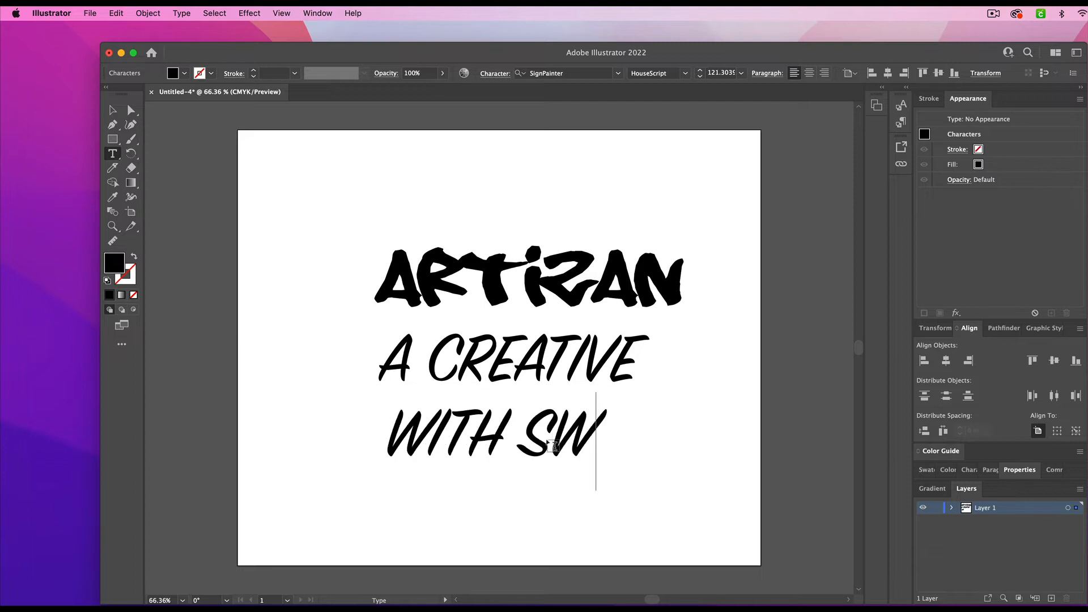
pyautogui.write('AG')
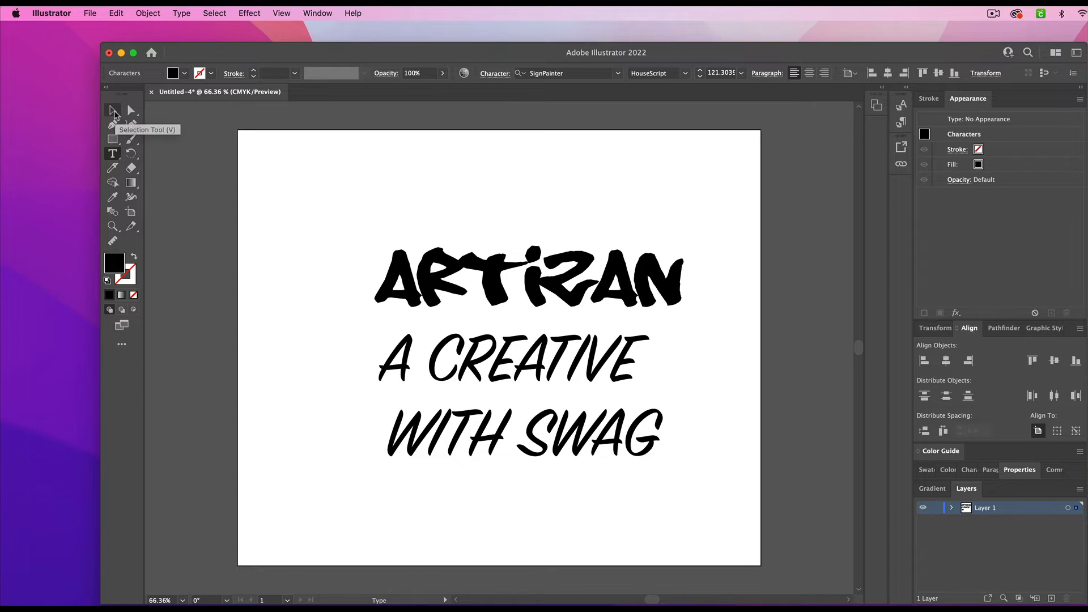
pyautogui.click(114, 110)
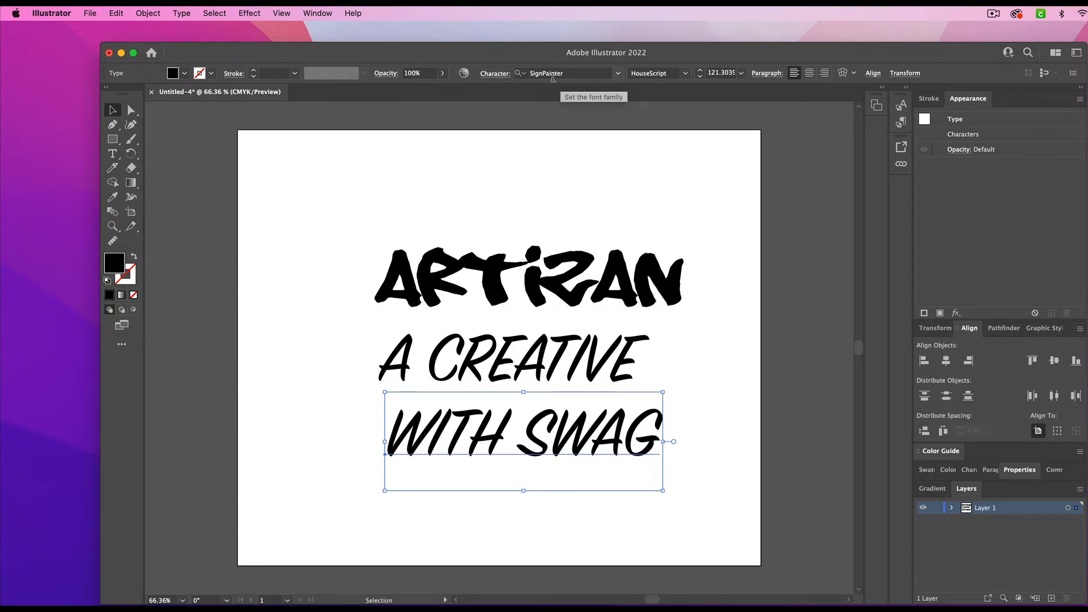
# - Set the font of the WITH SWAG line to Balloon D Extra Bold
pyautogui.click(617, 73)
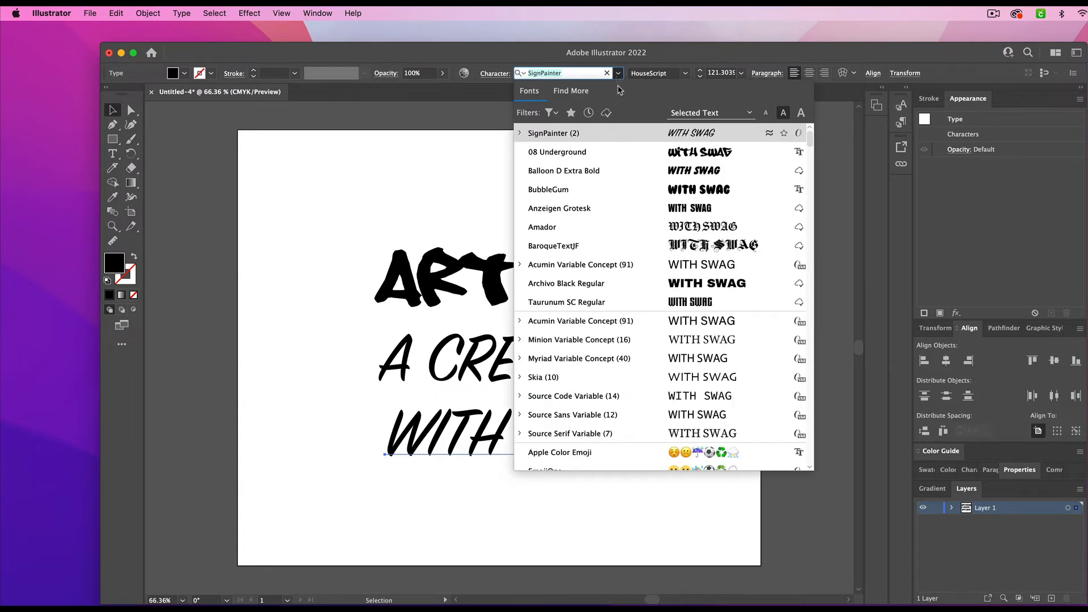
pyautogui.click(633, 172)
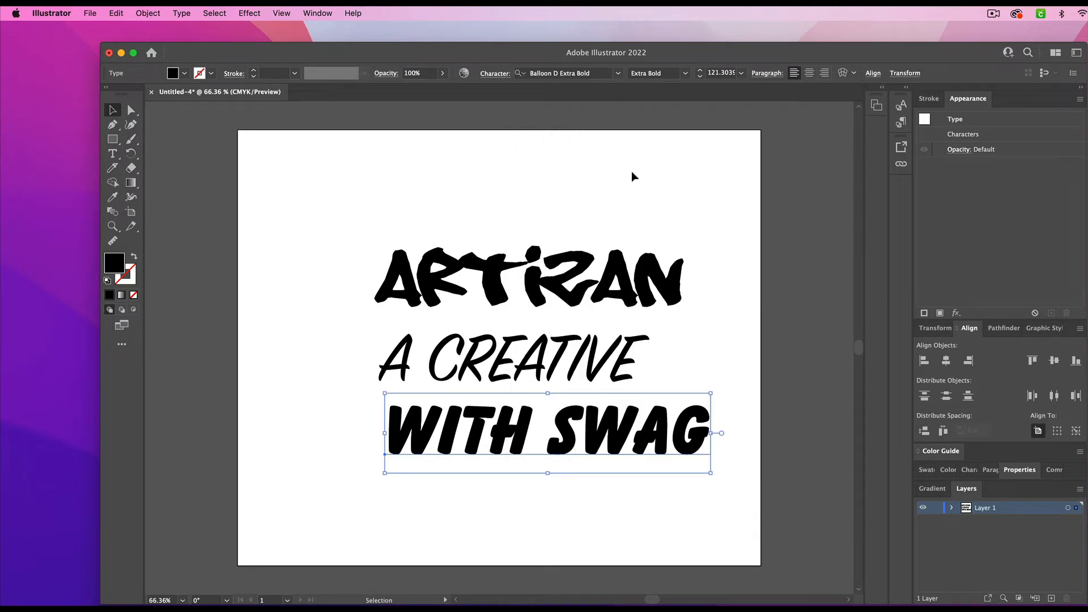
# - Preview alternative fonts on the WITH SWAG line and keep Balloon D Extra Bold
pyautogui.click(618, 74)
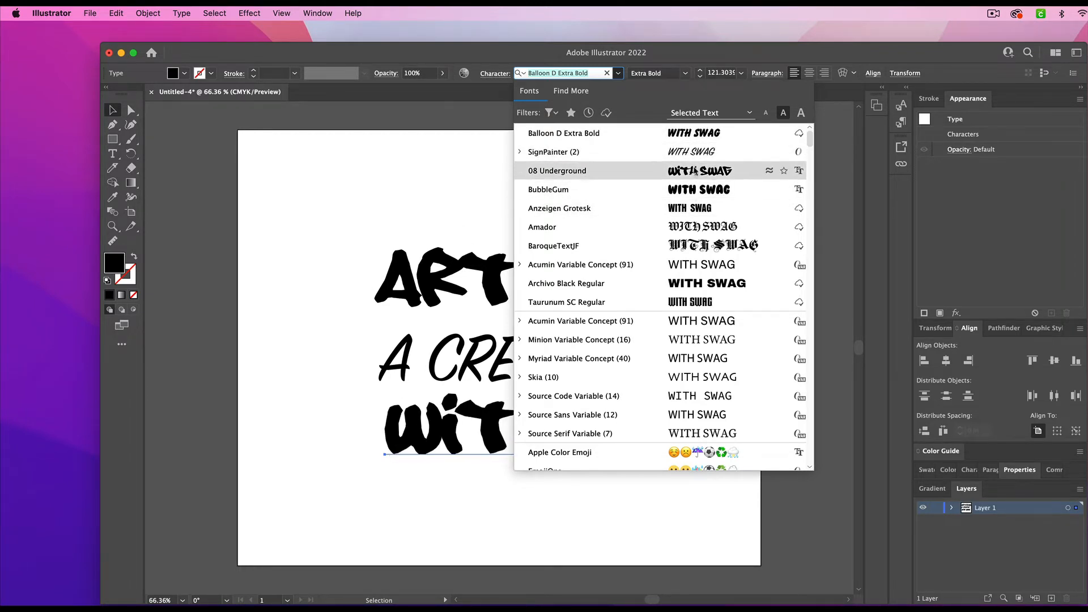
pyautogui.click(695, 139)
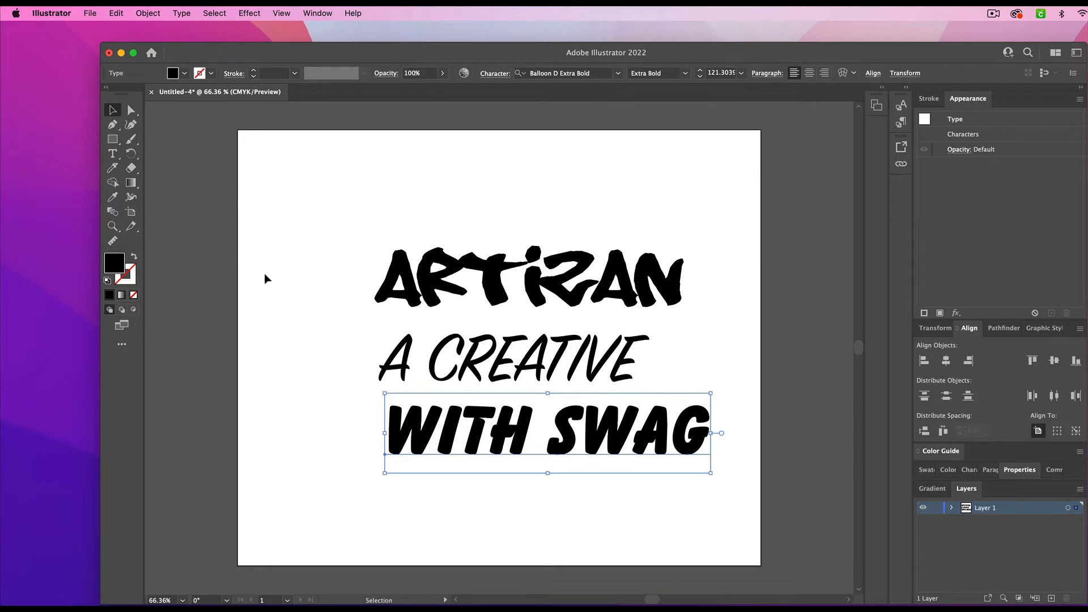
pyautogui.click(299, 398)
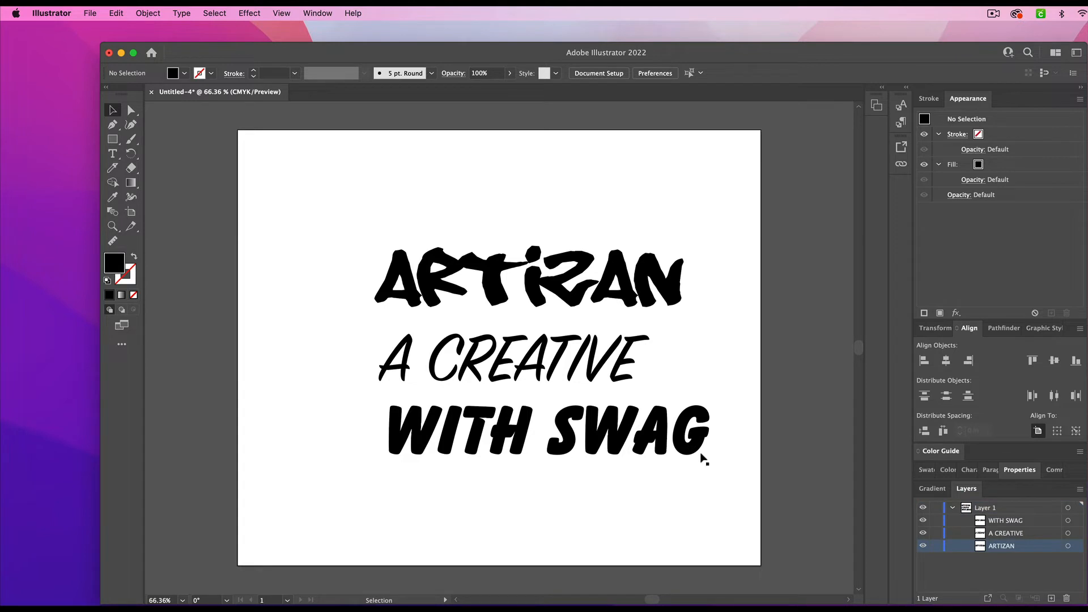
# - Stretch the ARTIZAN text upward to about 2.39 in high and widen it slightly to the left
pyautogui.click(533, 285)
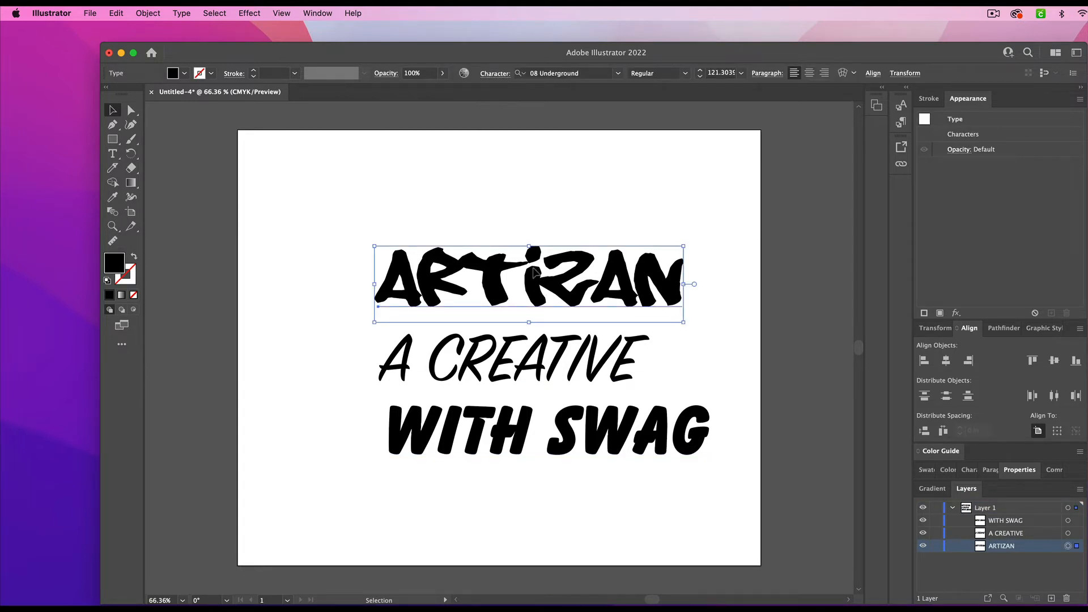
pyautogui.moveTo(529, 245); pyautogui.dragTo(526, 228)
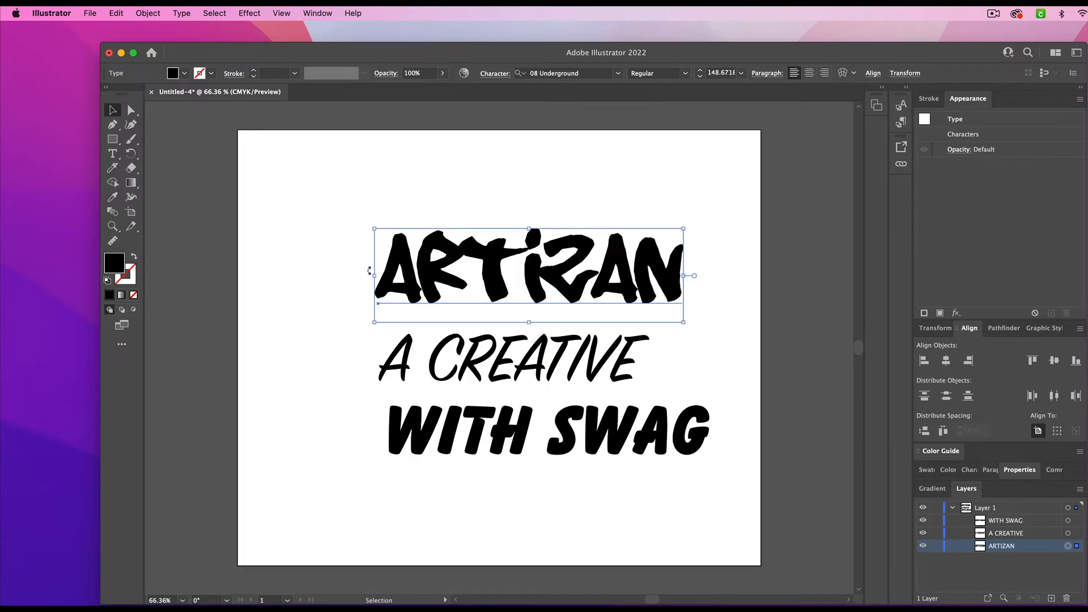
pyautogui.moveTo(371, 276); pyautogui.dragTo(366, 275)
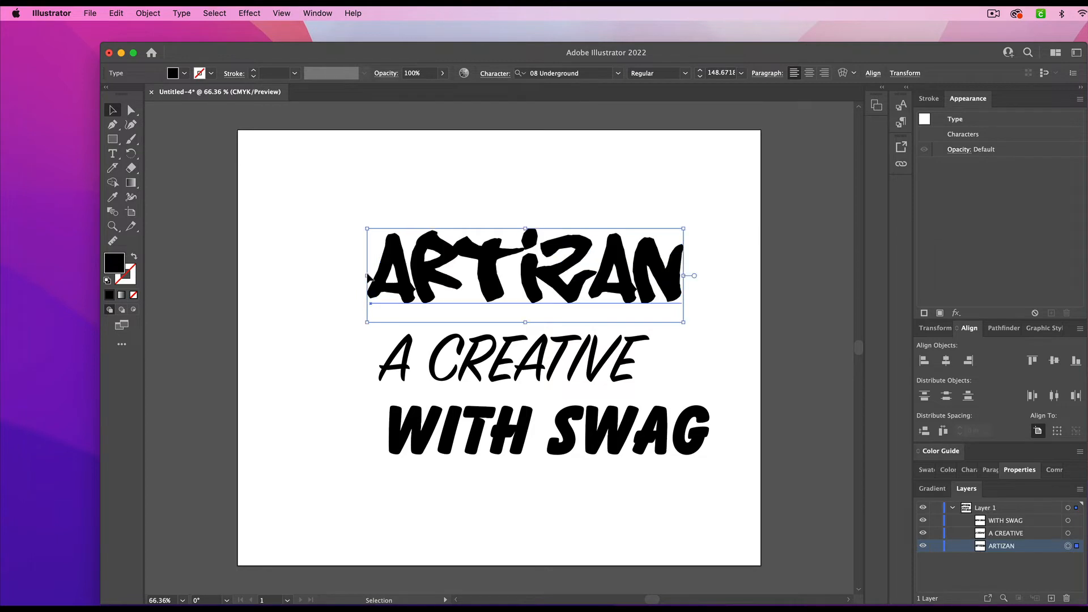
pyautogui.moveTo(527, 229); pyautogui.dragTo(526, 221)
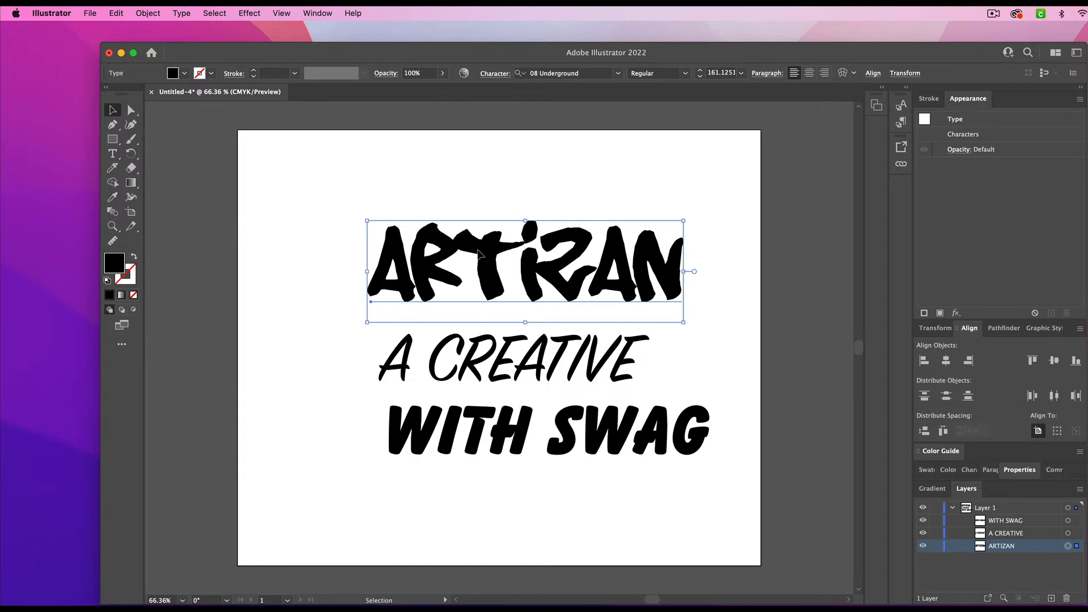
pyautogui.click(1009, 471)
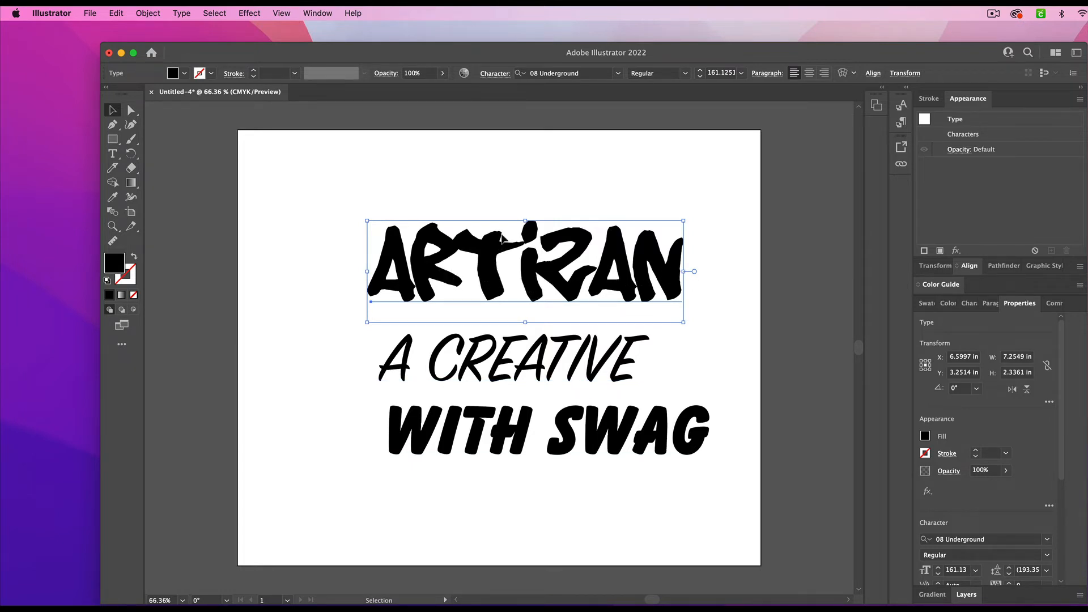
pyautogui.moveTo(526, 222); pyautogui.dragTo(526, 218)
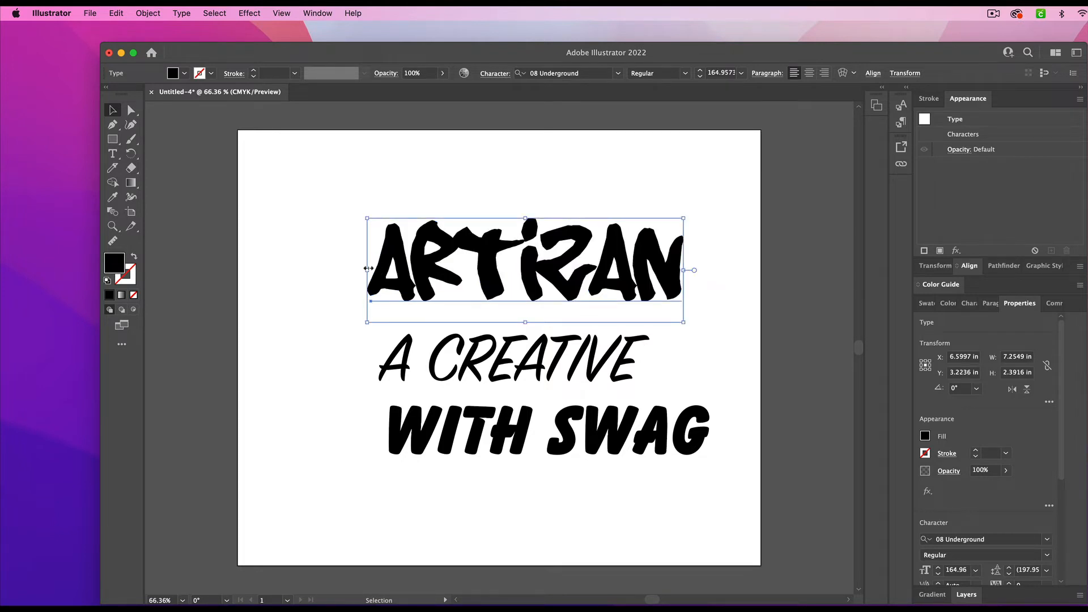
pyautogui.moveTo(368, 268); pyautogui.dragTo(359, 270)
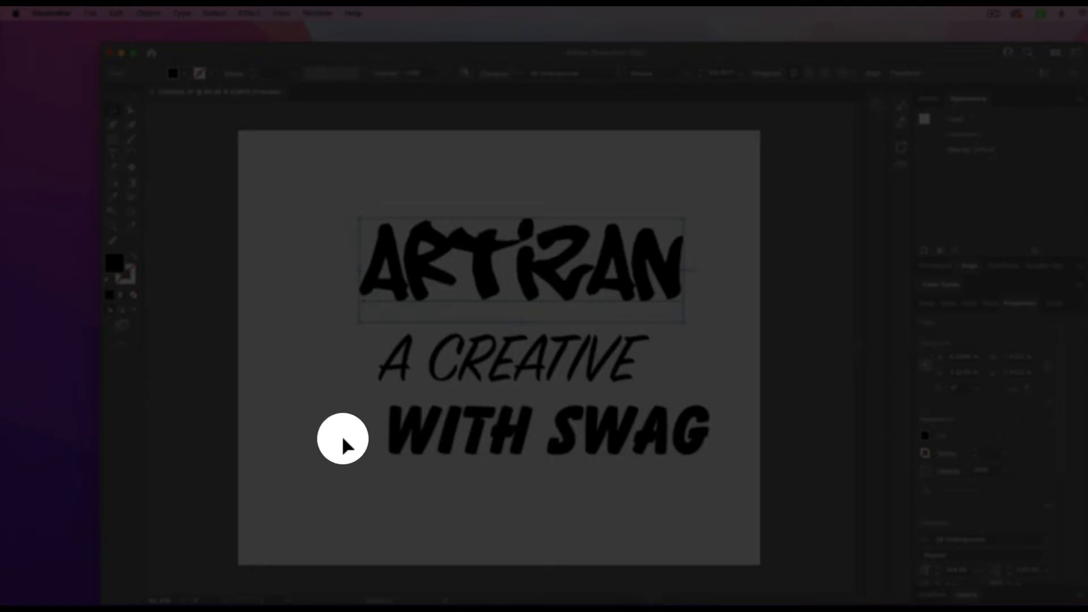
pyautogui.click(692, 363)
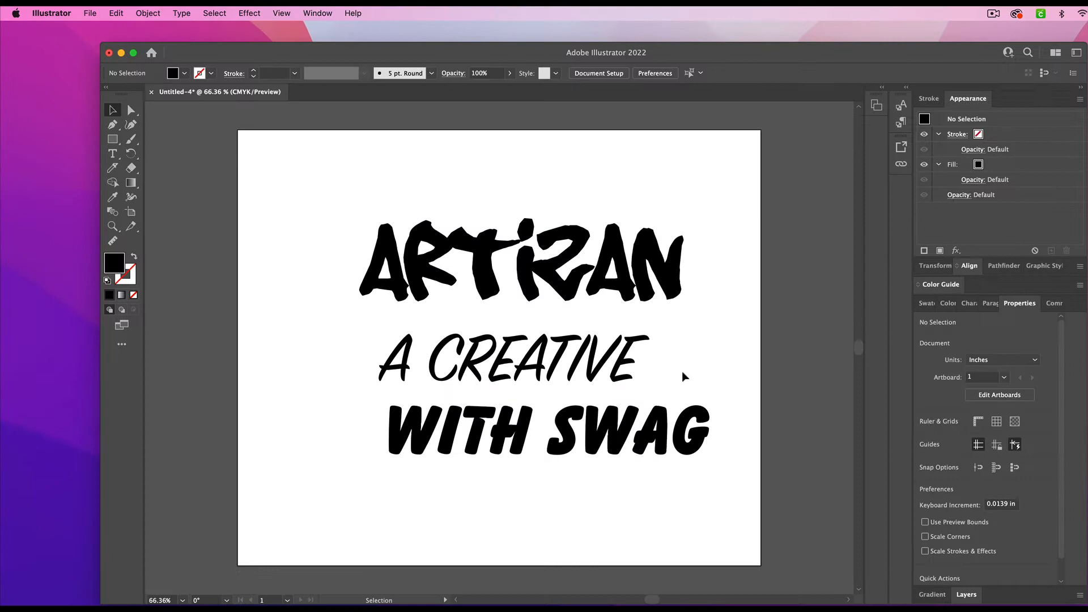
# - Scale the A CREATIVE line down proportionally to about 77 pt and move it just beneath the left part of ARTIZAN
pyautogui.click(530, 367)
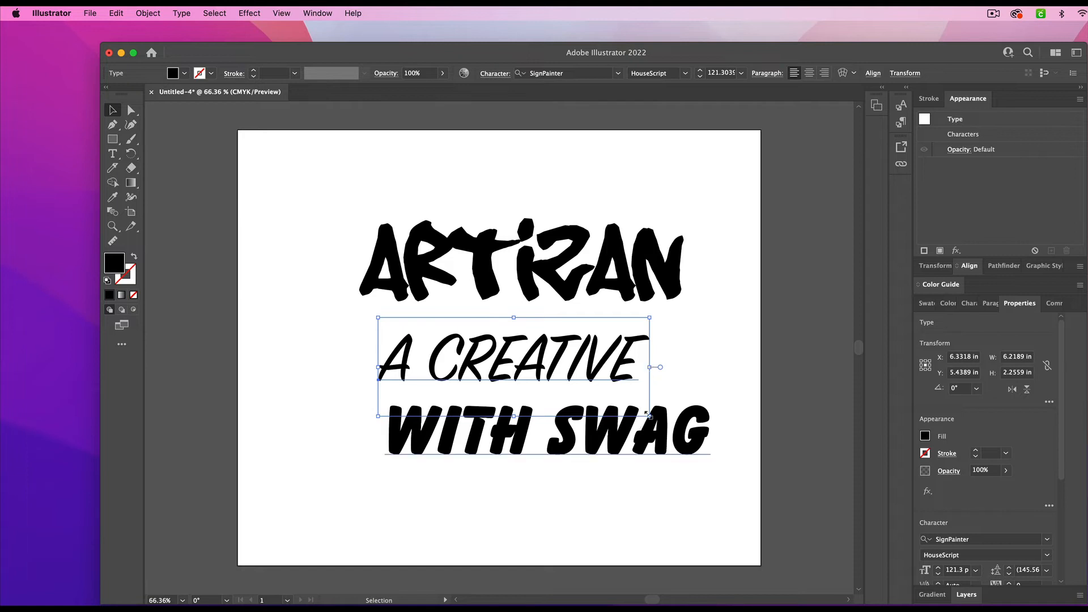
pyautogui.moveTo(649, 416); pyautogui.dragTo(555, 374)
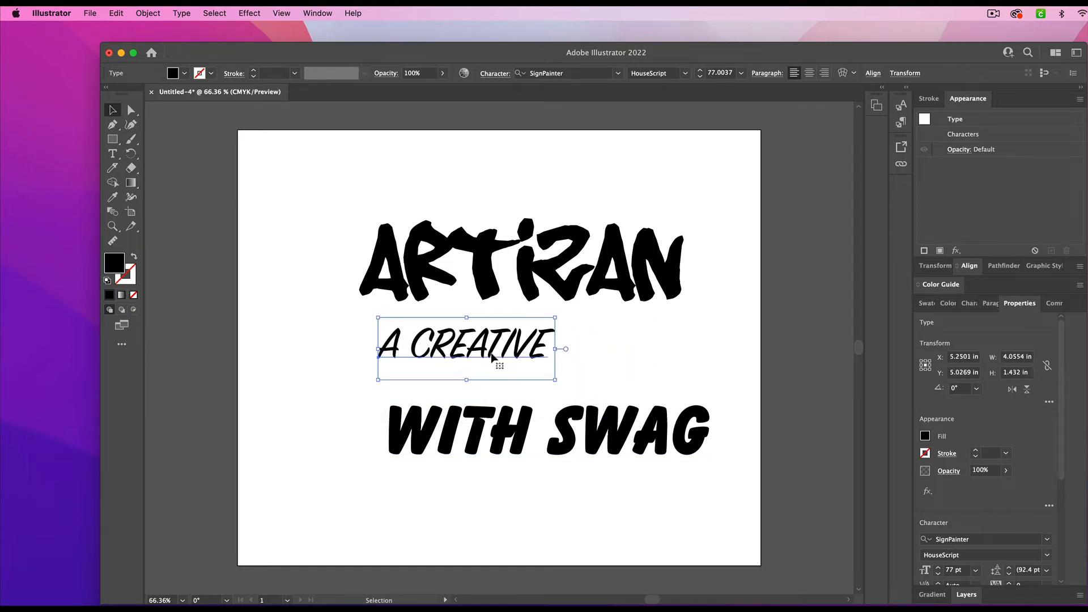
pyautogui.moveTo(493, 357); pyautogui.dragTo(465, 351)
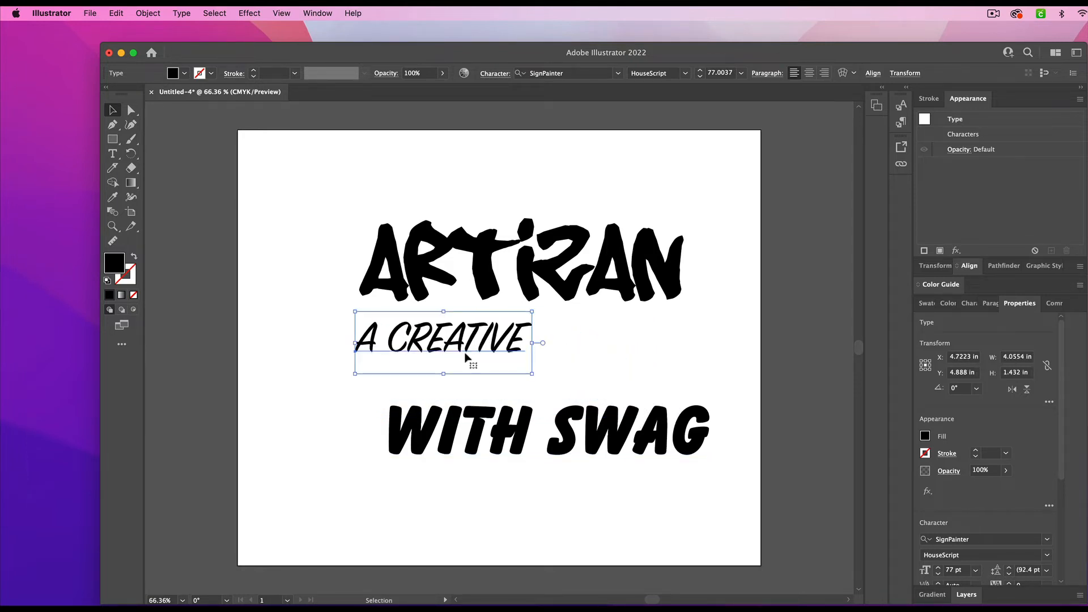
# - Shrink WITH SWAG to about 77 pt and fit it beside A CREATIVE, narrowed to end under ARTIZAN's right edge
pyautogui.click(522, 419)
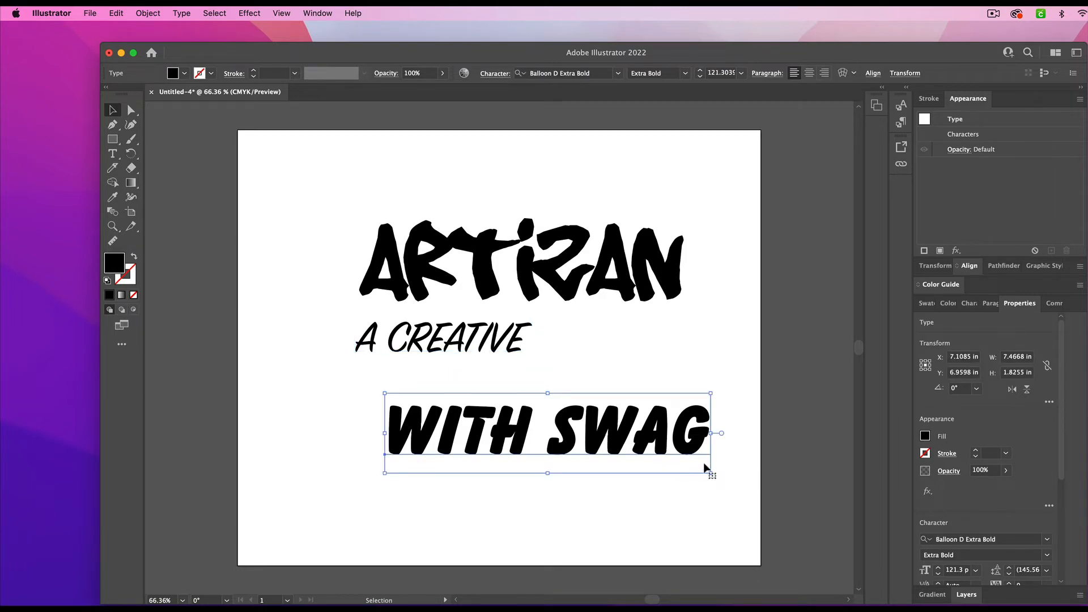
pyautogui.moveTo(712, 474); pyautogui.dragTo(644, 443)
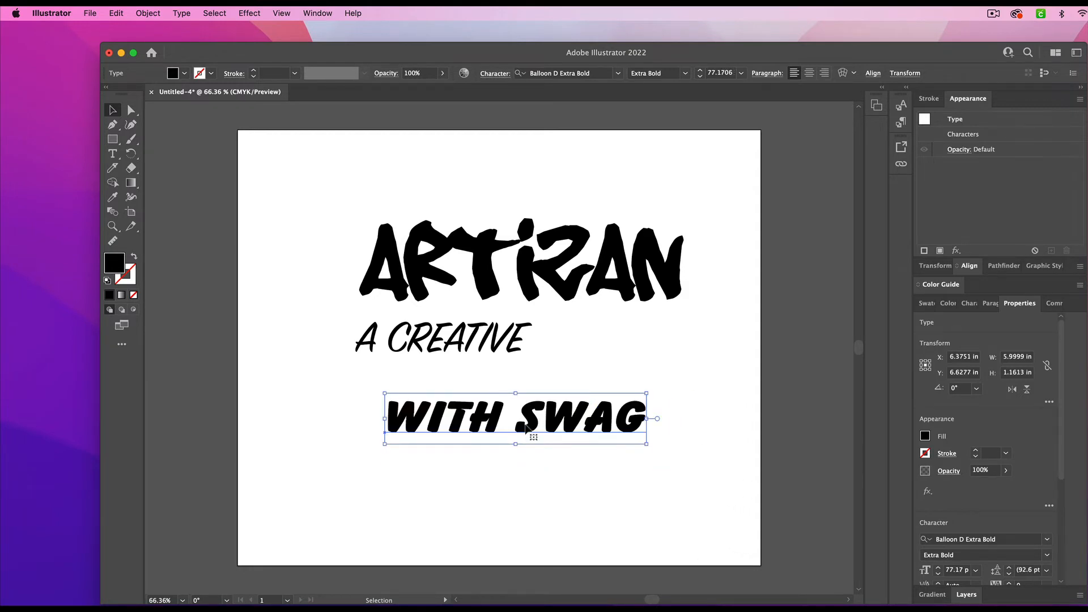
pyautogui.moveTo(522, 430); pyautogui.dragTo(687, 348)
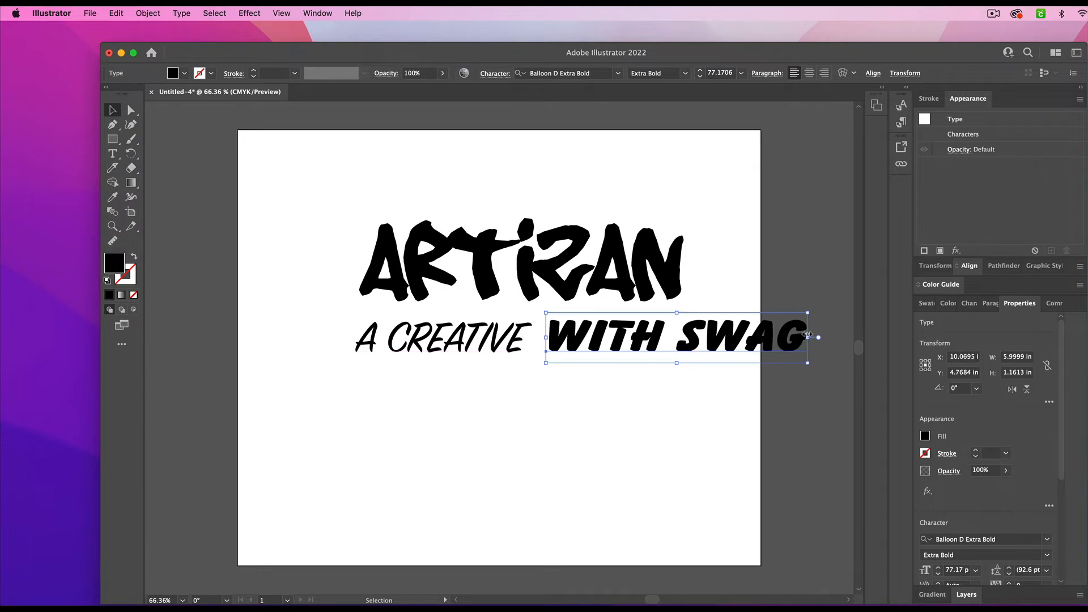
pyautogui.moveTo(807, 337); pyautogui.dragTo(678, 346)
# - Narrow A CREATIVE to about 3.65 in and fit WITH SWAG at about 3.46 in wide next to it
pyautogui.click(440, 346)
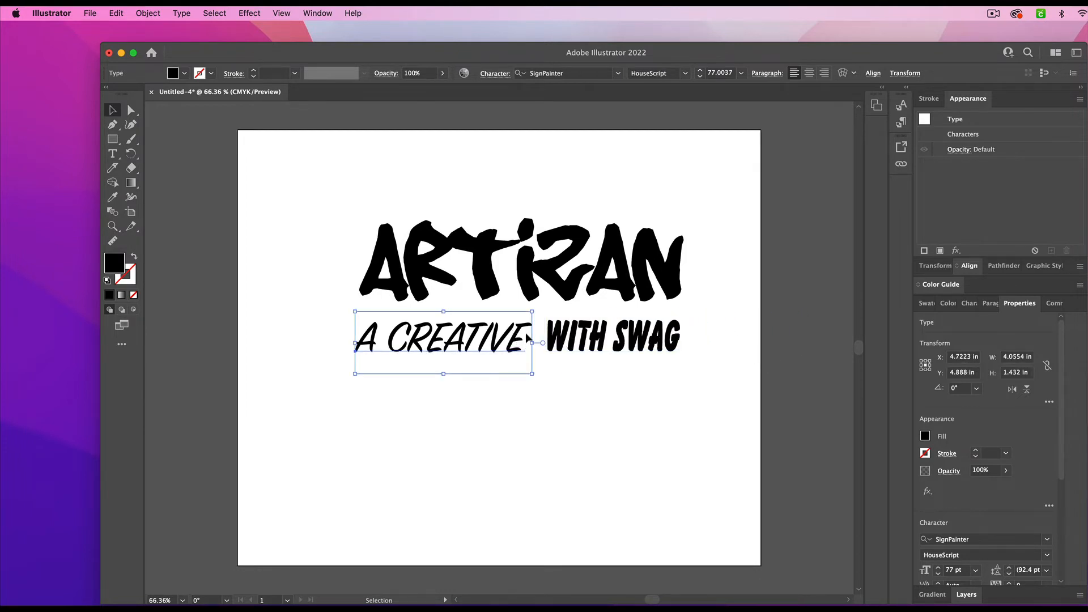
pyautogui.moveTo(528, 341); pyautogui.dragTo(515, 344)
pyautogui.moveTo(675, 339)
pyautogui.mouseDown()
pyautogui.moveTo(657, 339)
pyautogui.moveTo(678, 339)
pyautogui.mouseUp()
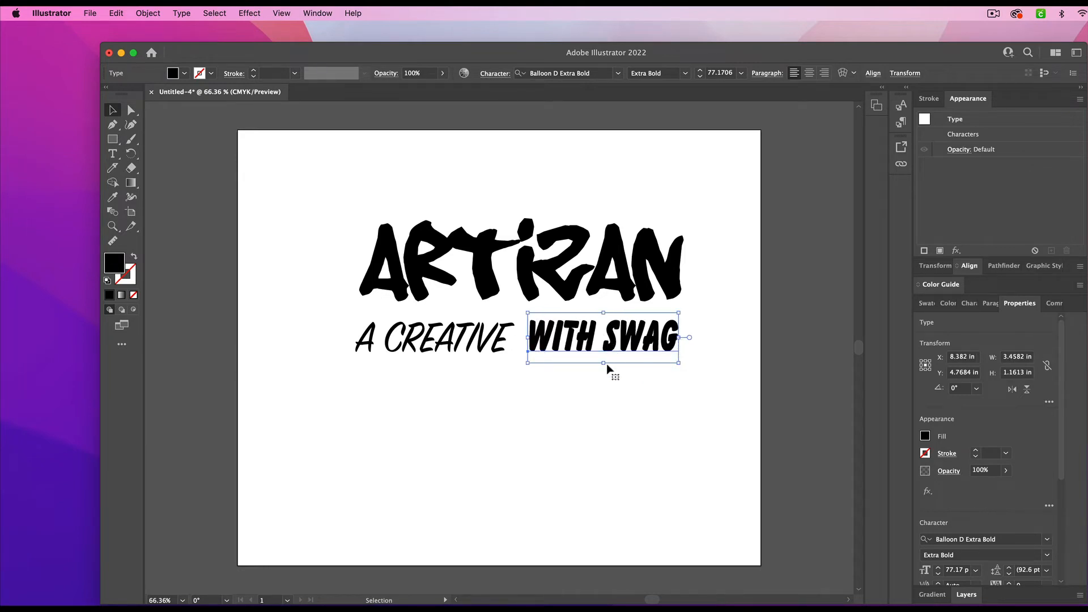
pyautogui.click(607, 408)
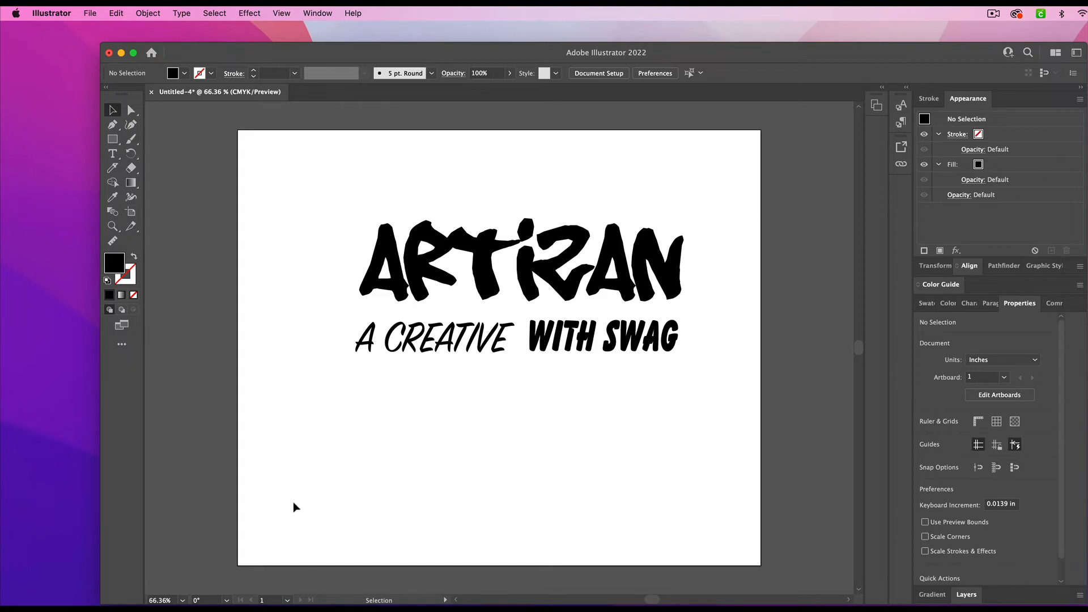
# - Show the document rulers
pyautogui.click(282, 13)
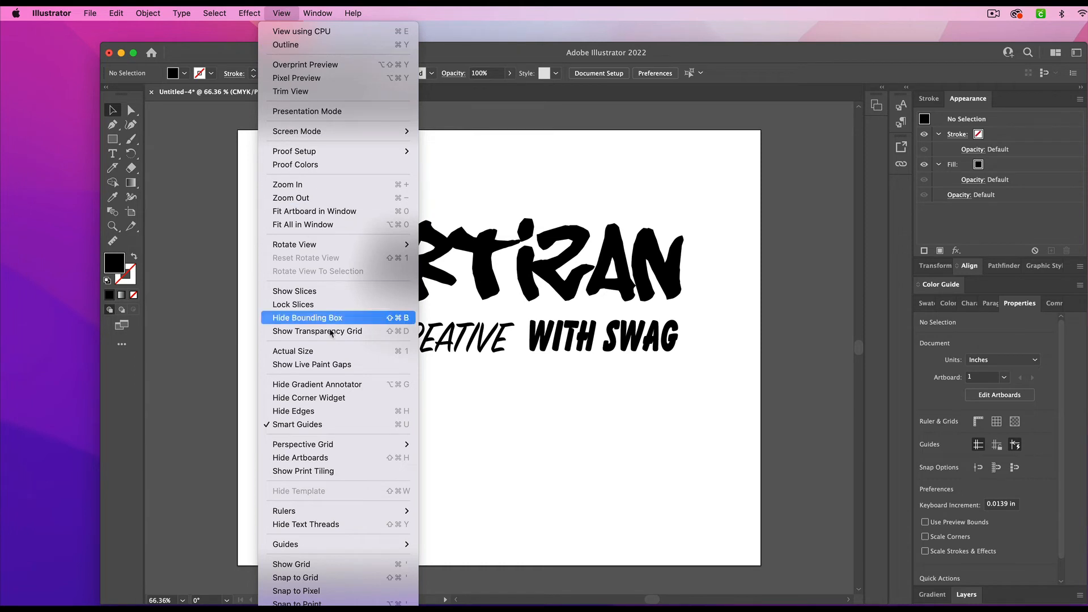
pyautogui.moveTo(367, 514)
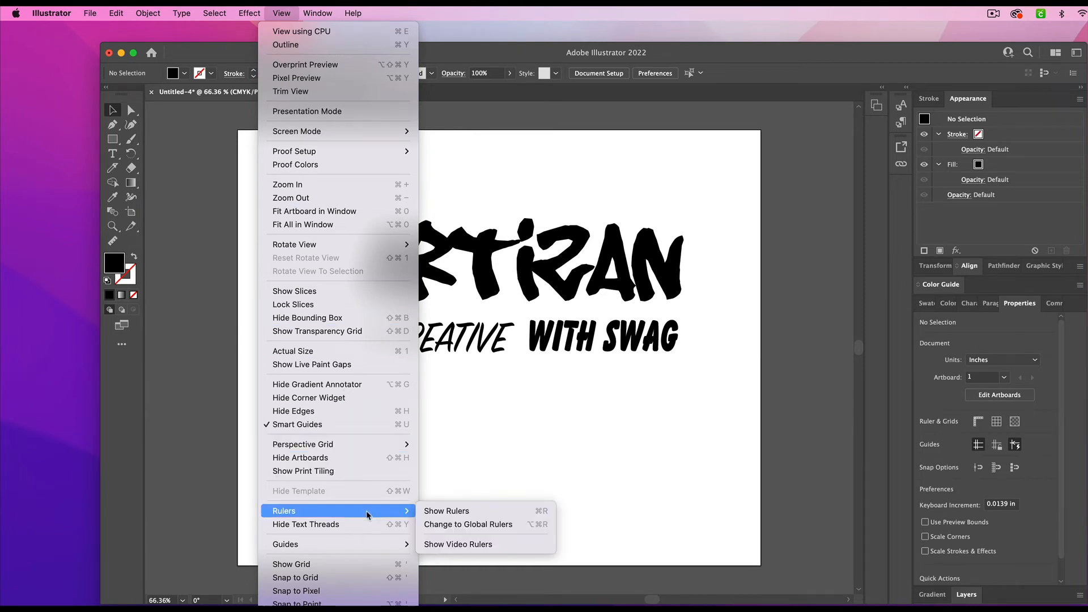
pyautogui.click(454, 514)
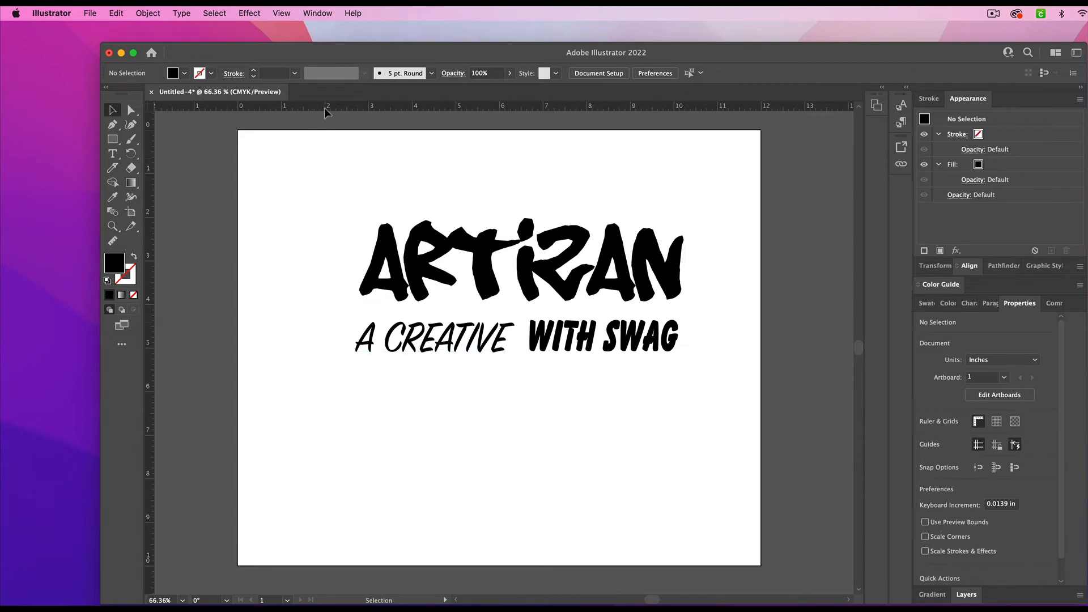
# - Place vertical guides along ARTIZAN's left and right edges, at about 2.75 in and 10.25 in
pyautogui.moveTo(324, 109); pyautogui.dragTo(353, 108)
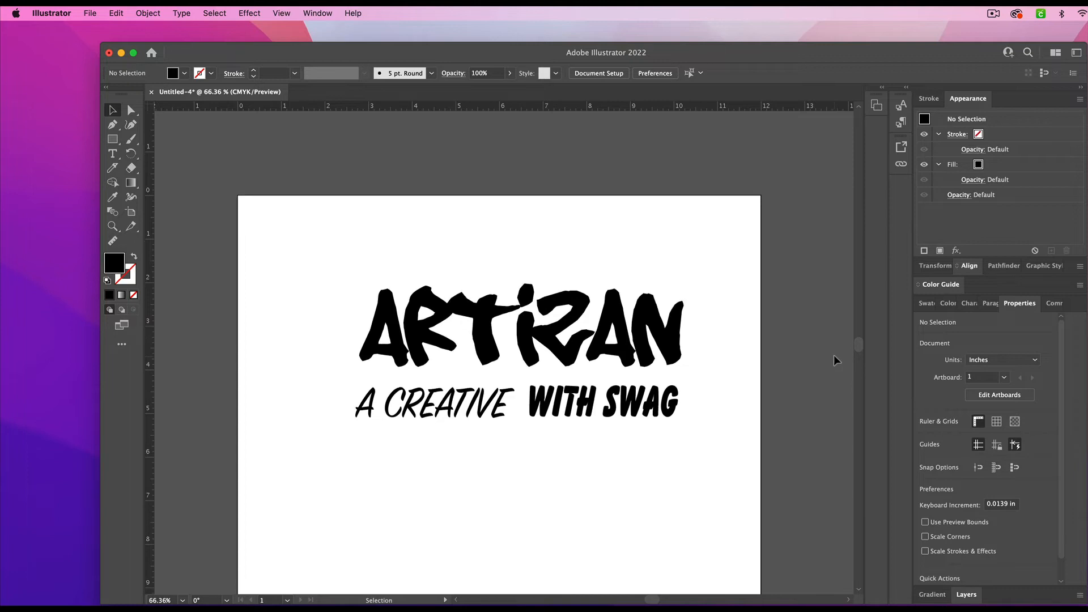
pyautogui.scroll(-2, 833, 357)
pyautogui.scroll(-3, 833, 354)
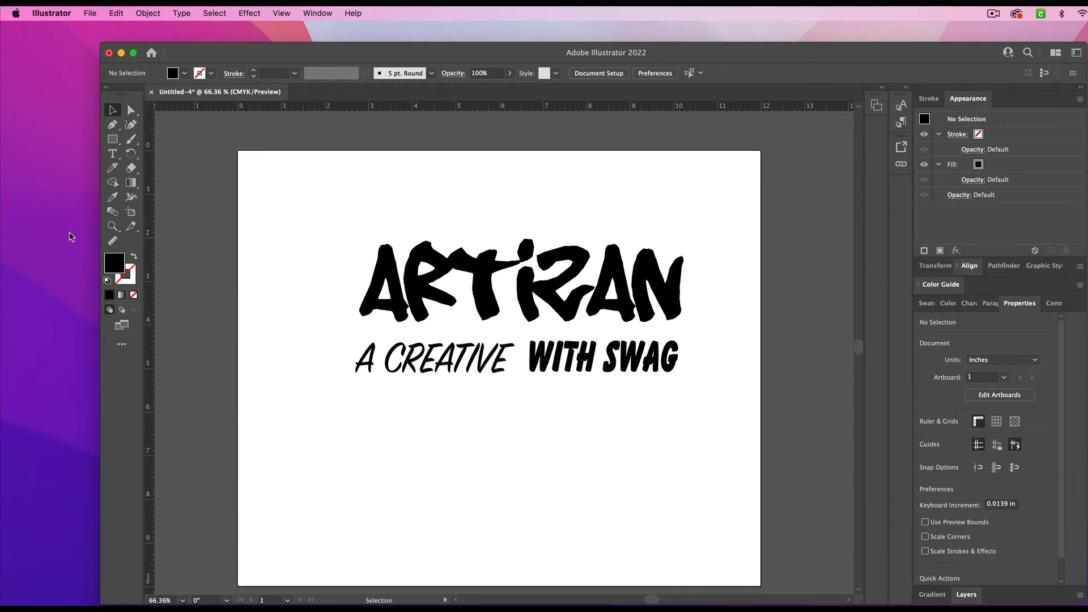
pyautogui.moveTo(152, 243); pyautogui.dragTo(357, 257)
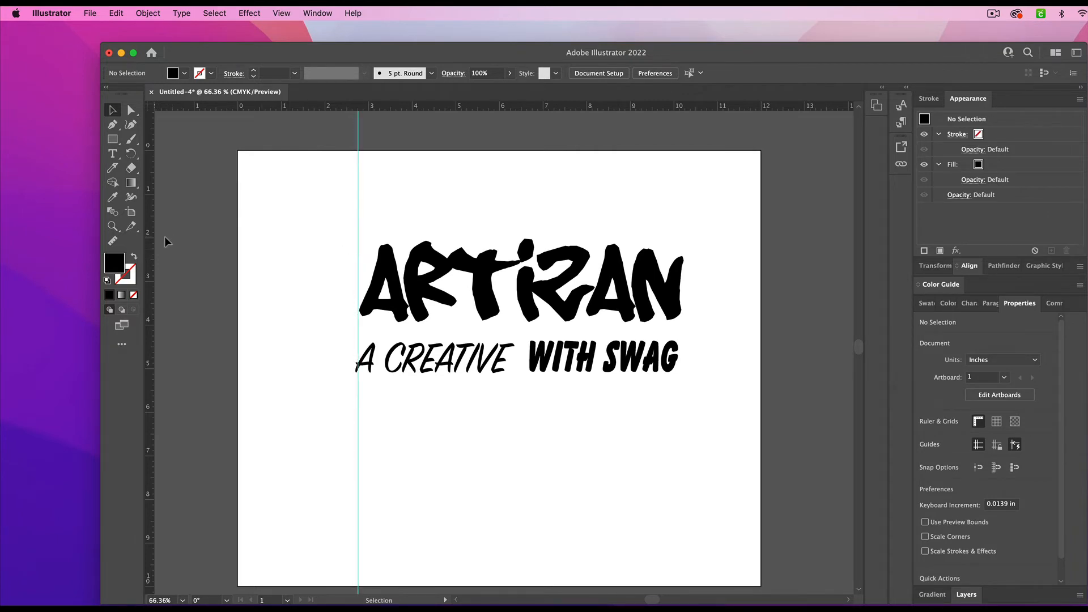
pyautogui.moveTo(153, 237); pyautogui.dragTo(685, 256)
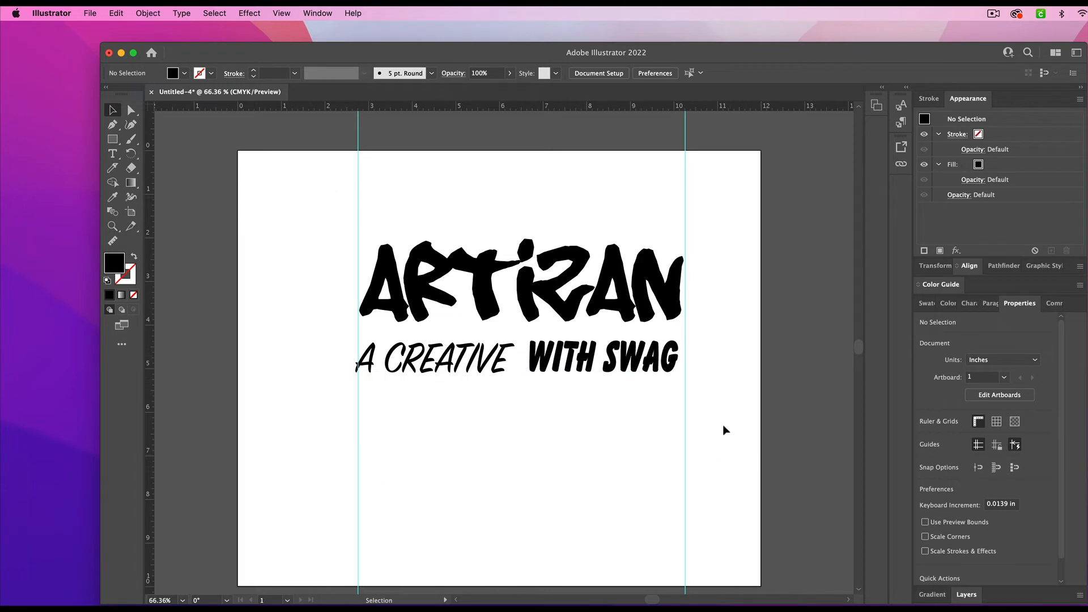
# - Nudge the A CREATIVE line to the right until its first letter sits just inside the left vertical guide
pyautogui.click(478, 369)
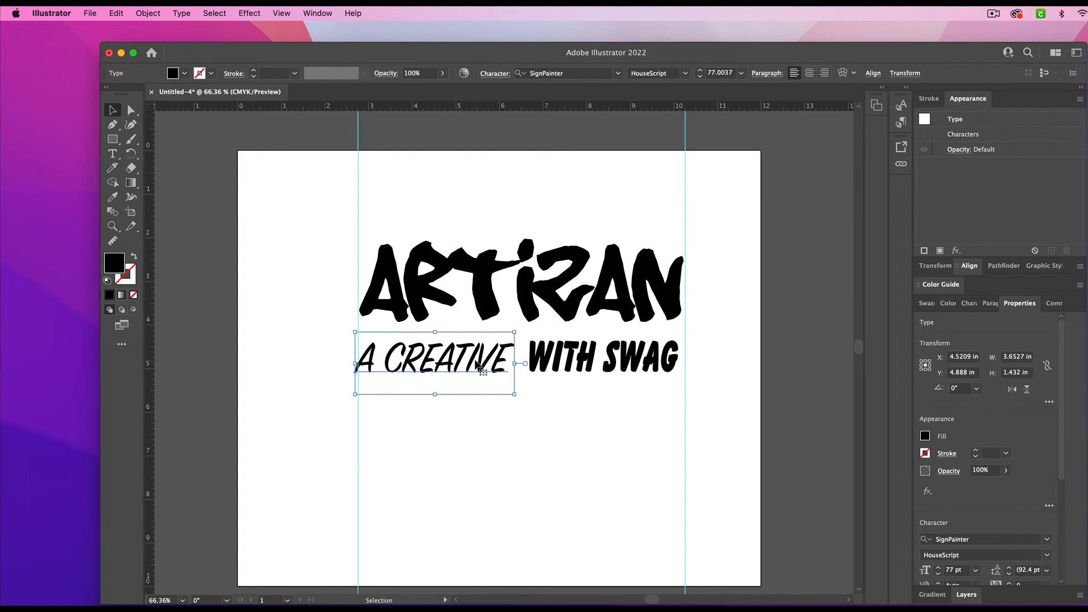
pyautogui.press('Right')
pyautogui.press('Right')
pyautogui.press('Right')
pyautogui.press('Right')
pyautogui.press('Right')
pyautogui.press('Right')
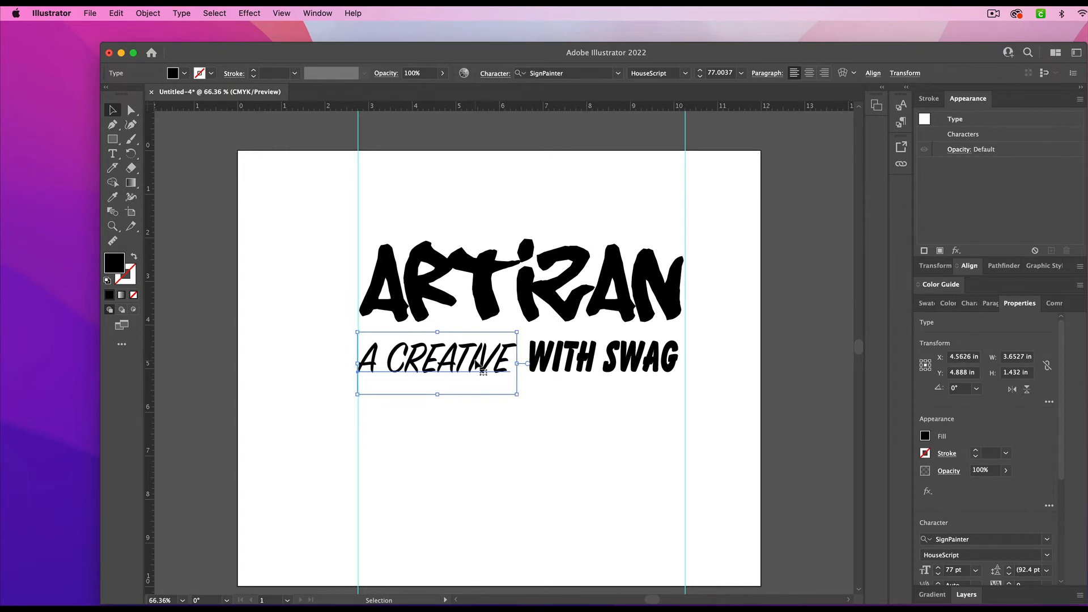
pyautogui.press('Right')
pyautogui.press('Right')
pyautogui.press('Right')
pyautogui.press('Right')
pyautogui.press('Right')
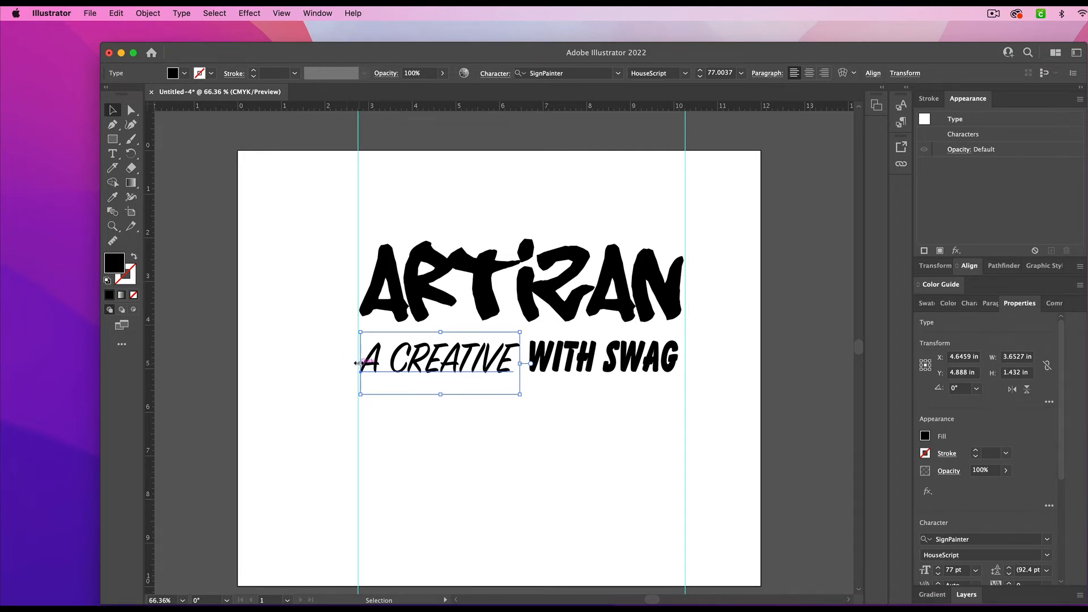
pyautogui.moveTo(358, 363); pyautogui.dragTo(359, 364)
# - Widen WITH SWAG to about 3.61 in so its right edge meets the right vertical guide
pyautogui.click(630, 369)
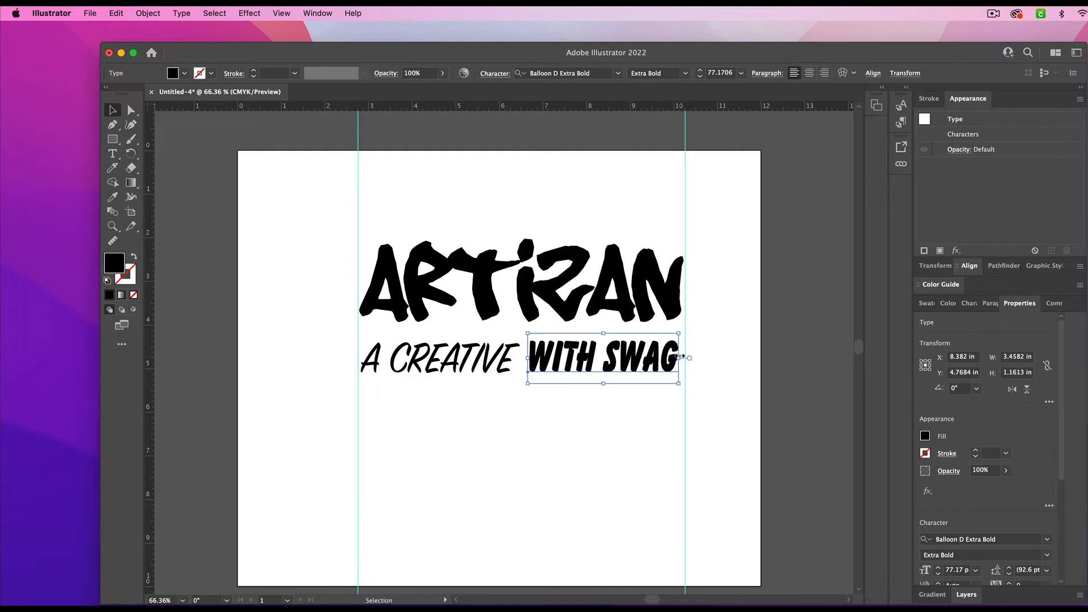
pyautogui.moveTo(679, 357); pyautogui.dragTo(685, 357)
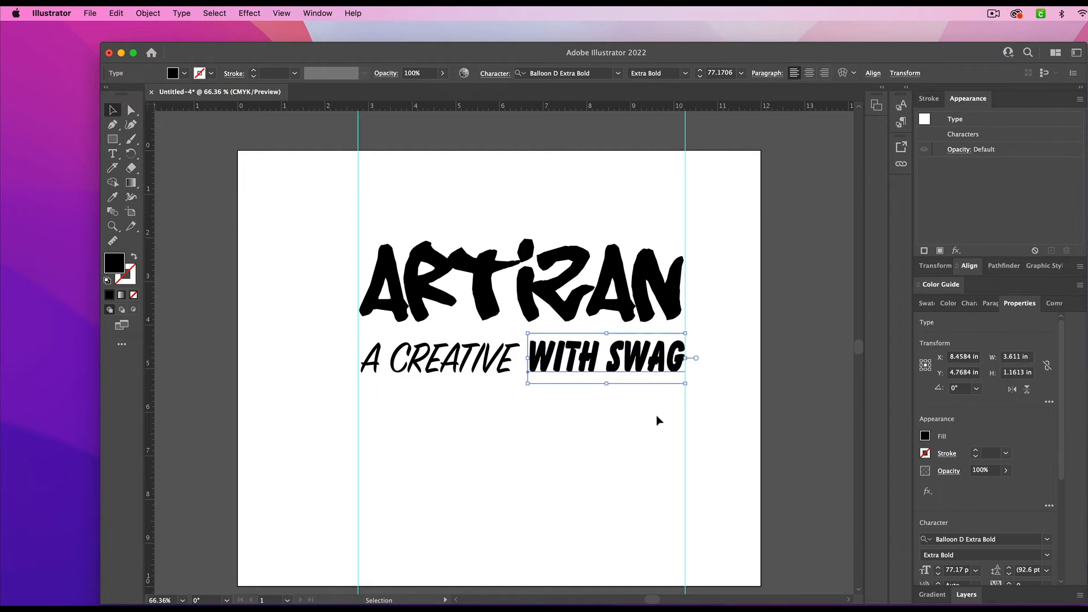
pyautogui.click(648, 435)
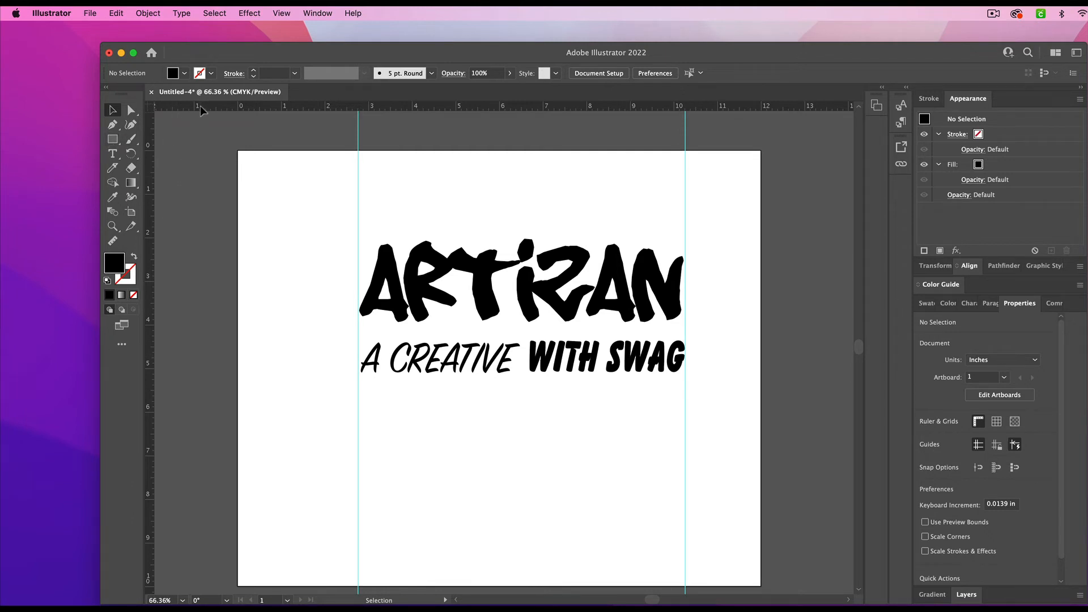
# - Place a horizontal guide along the top of the A CREATIVE and WITH SWAG lettering, at about 4.35 in
pyautogui.moveTo(215, 107); pyautogui.dragTo(286, 339)
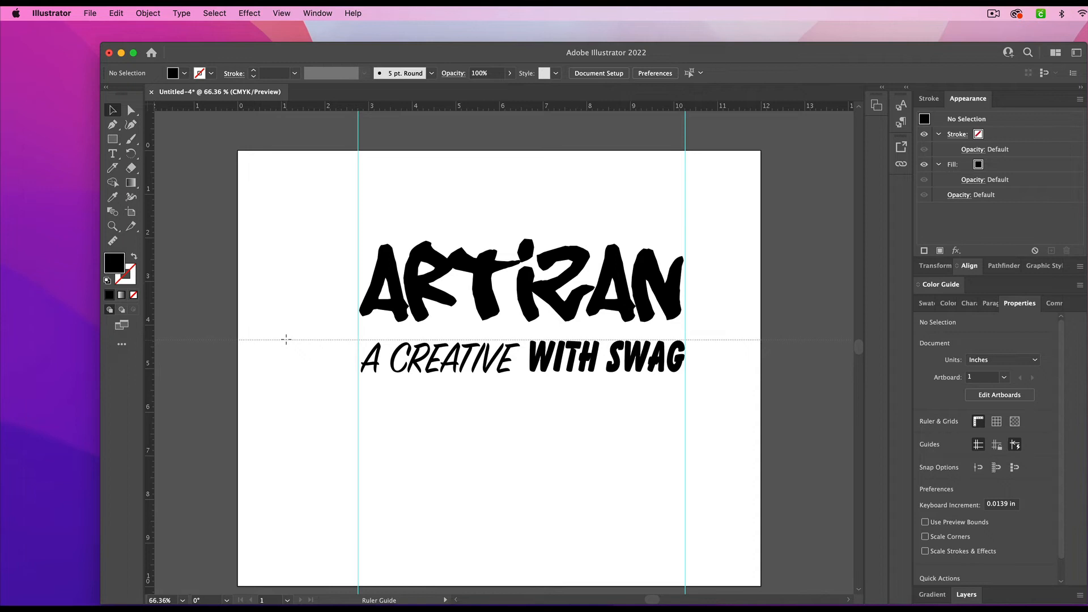
pyautogui.moveTo(286, 339); pyautogui.dragTo(287, 340)
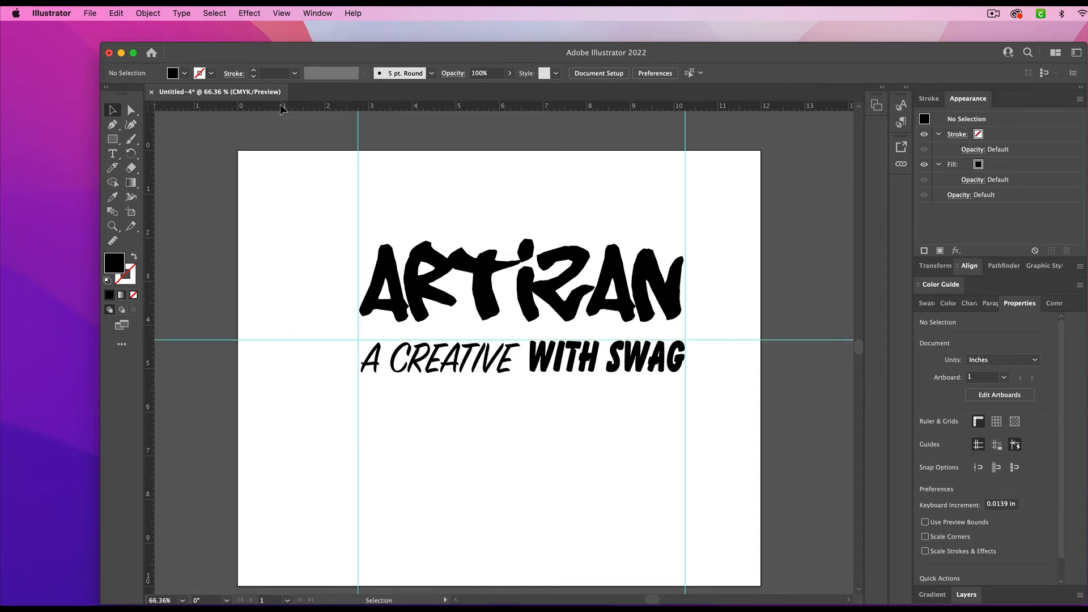
# - Place a horizontal guide below the A CREATIVE and WITH SWAG lettering at about 5.1 in and stretch WITH SWAG down to it, about 1.19 in tall
pyautogui.moveTo(280, 103); pyautogui.dragTo(318, 373)
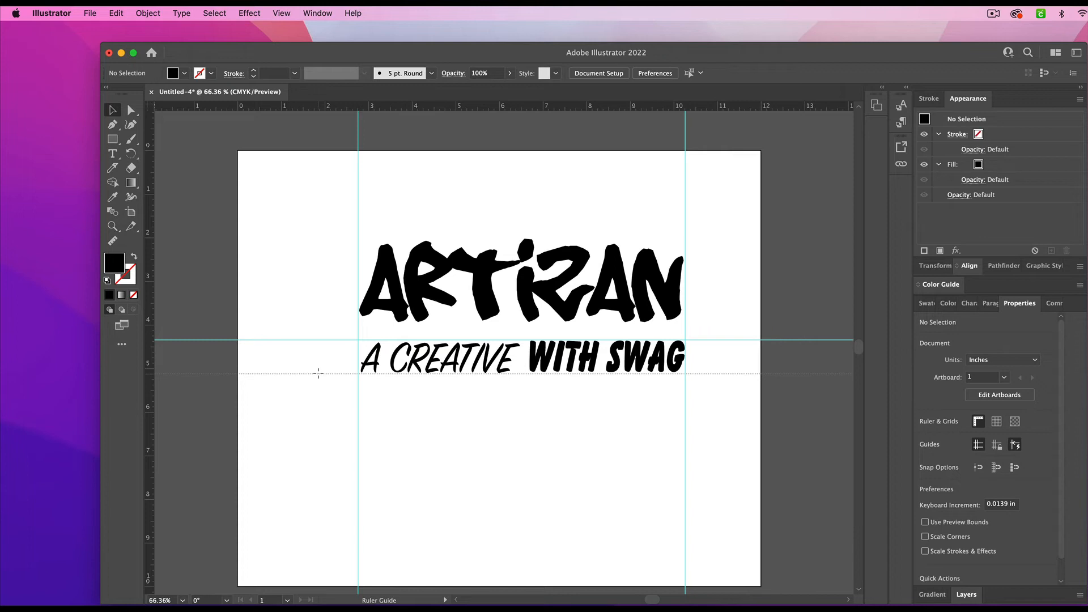
pyautogui.moveTo(318, 373); pyautogui.dragTo(318, 374)
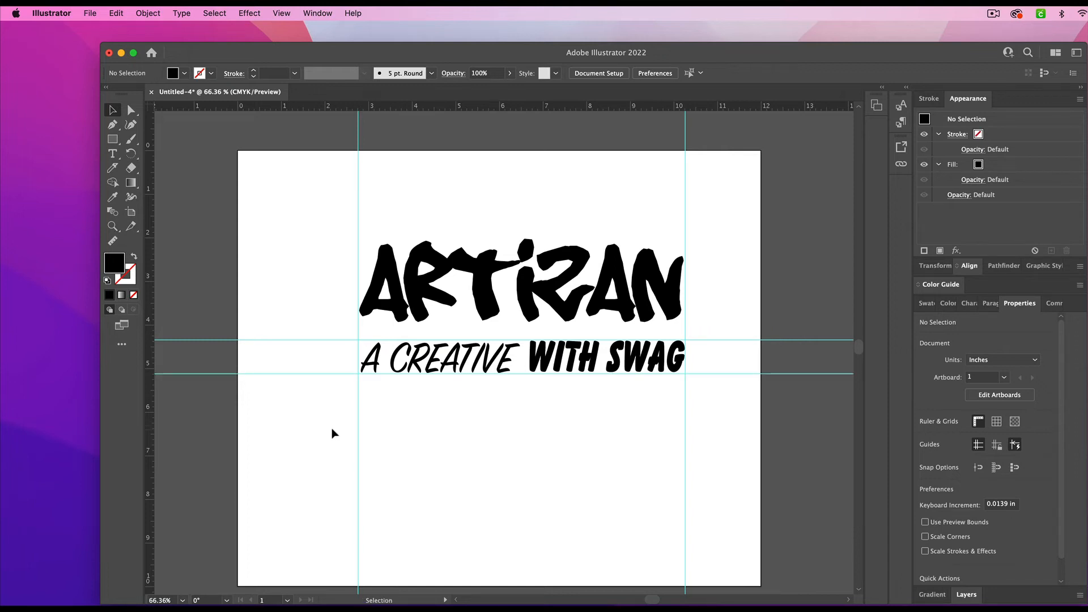
pyautogui.click(458, 355)
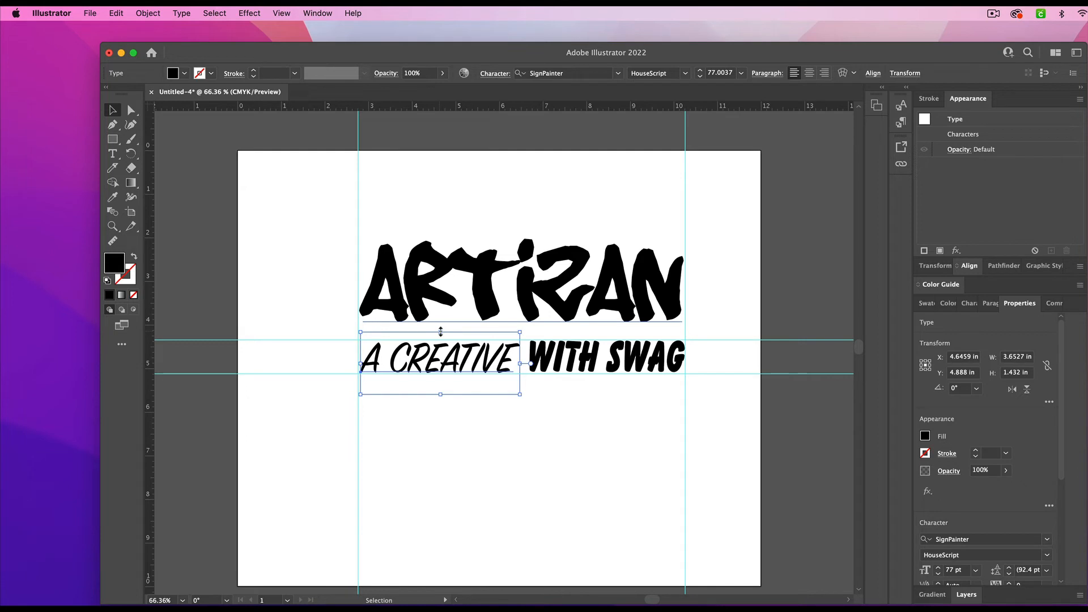
pyautogui.moveTo(441, 331); pyautogui.dragTo(440, 332)
pyautogui.click(617, 362)
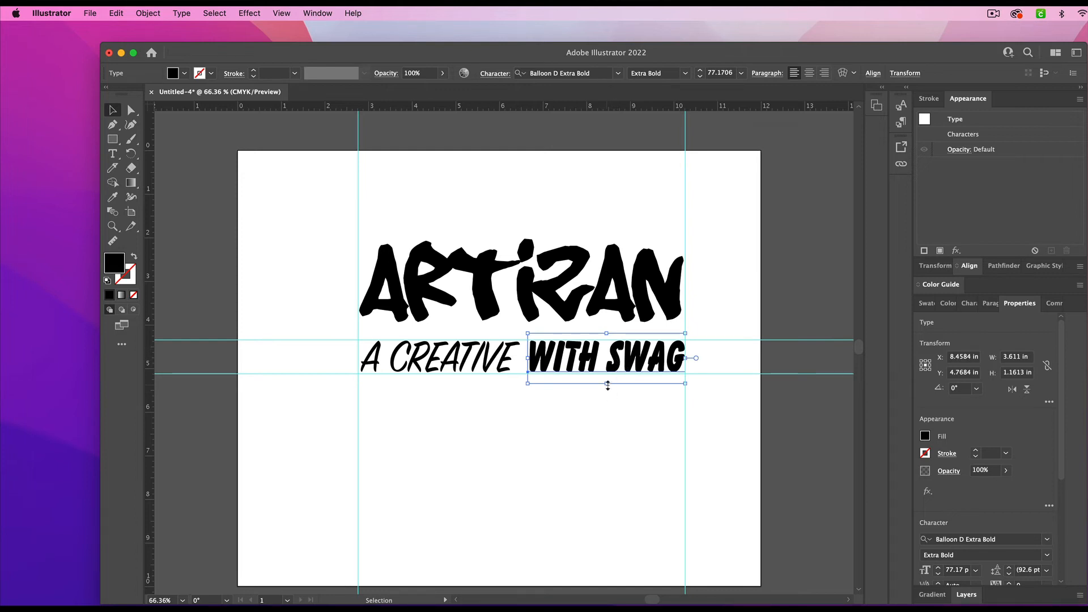
pyautogui.moveTo(607, 384); pyautogui.dragTo(608, 386)
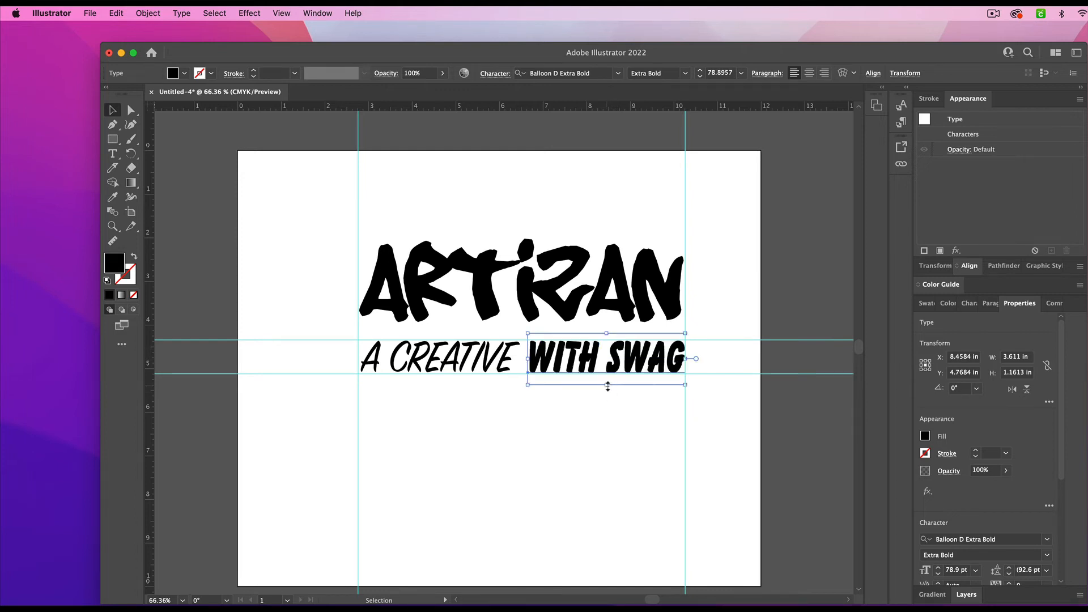
pyautogui.click(596, 447)
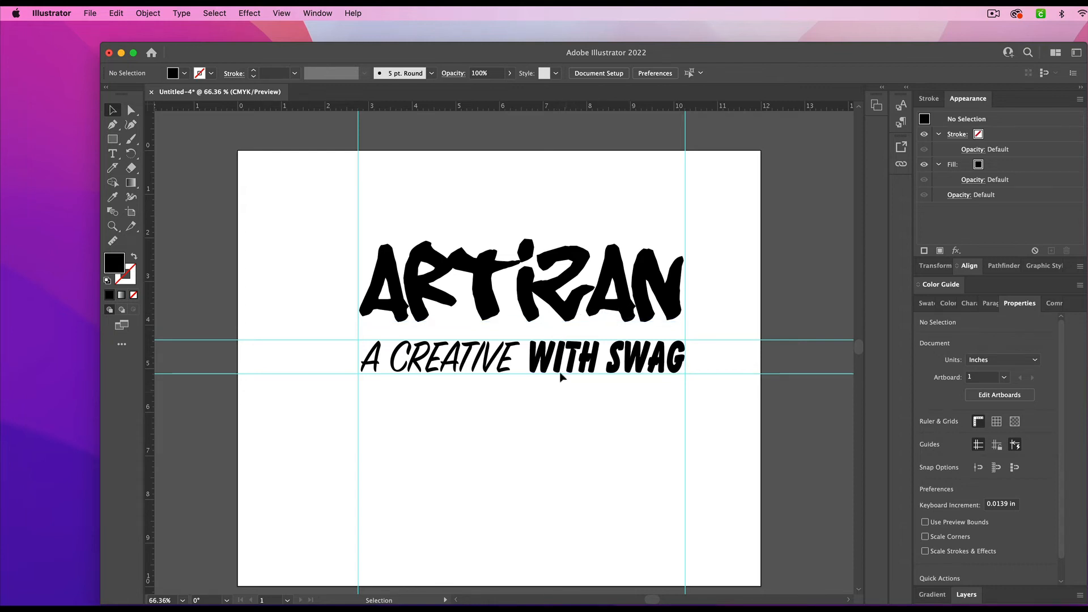
# - Stretch ARTIZAN downward to a height of about 2.54 in, keeping its width, to tighten the gap above the second line
pyautogui.click(559, 298)
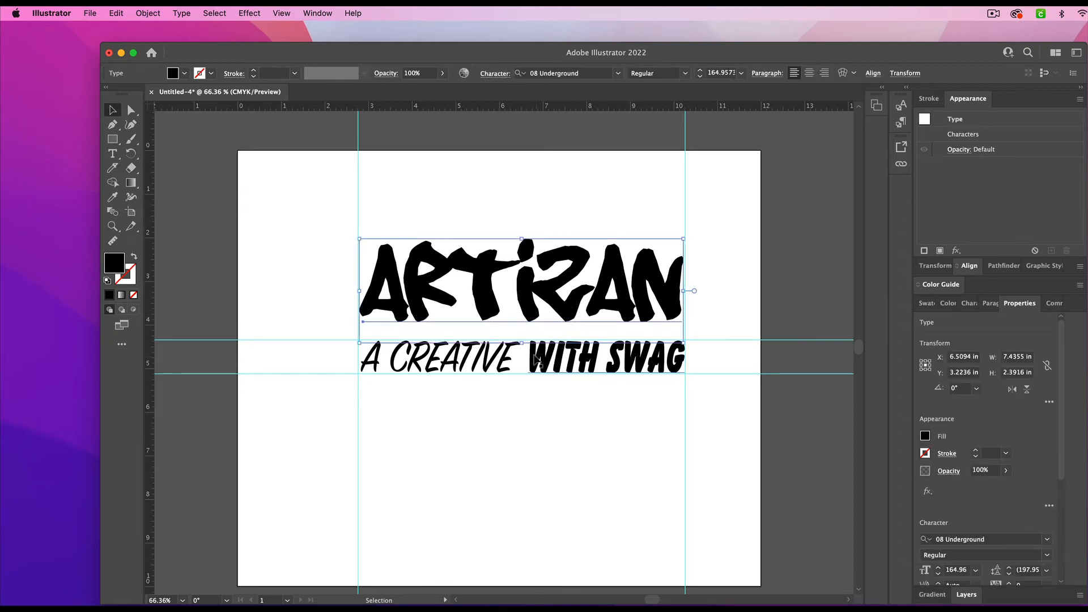
pyautogui.moveTo(522, 345); pyautogui.dragTo(523, 355)
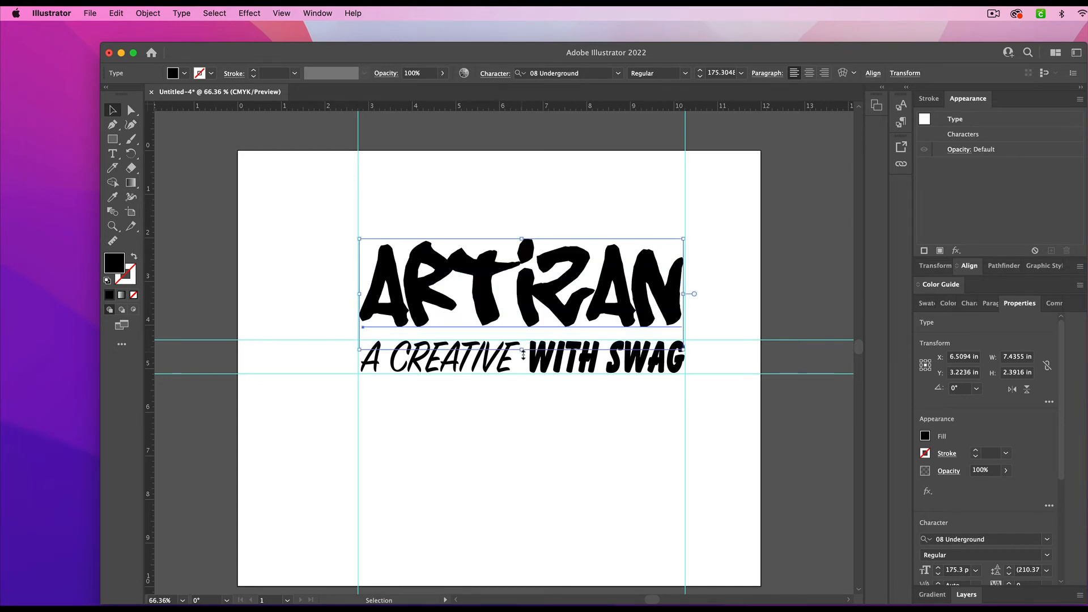
pyautogui.click(708, 420)
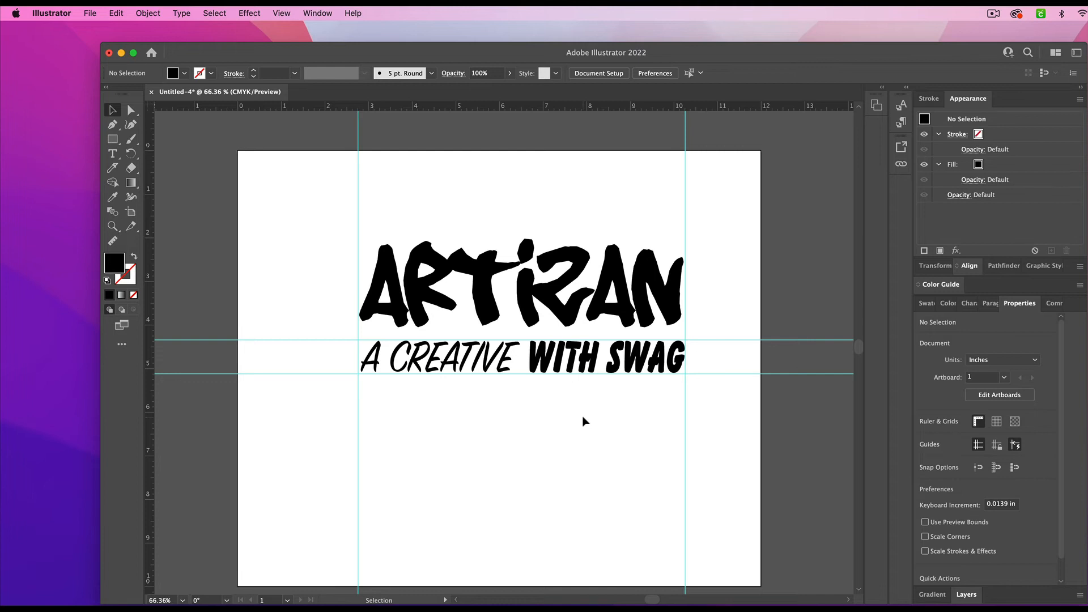
# - Browse the font previews for WITH SWAG without choosing a different font
pyautogui.click(593, 354)
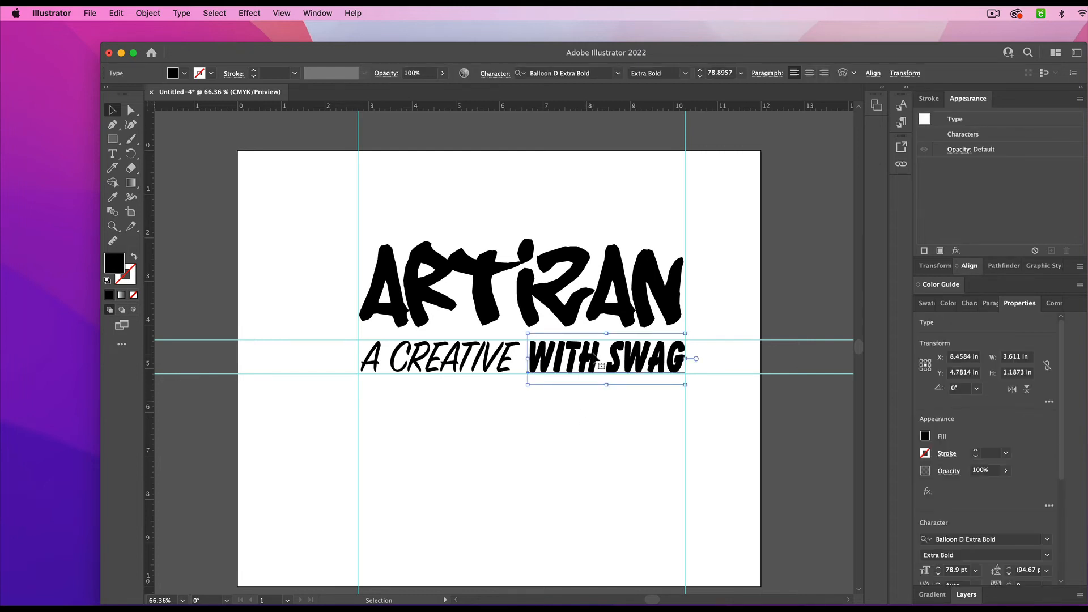
pyautogui.click(619, 74)
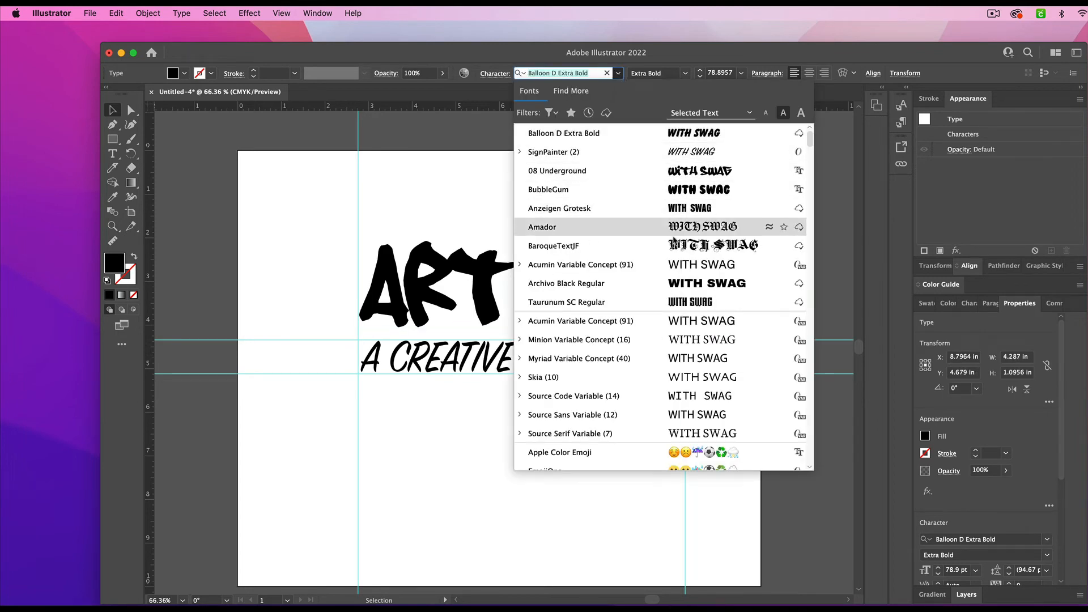
pyautogui.scroll(-8, 699, 398)
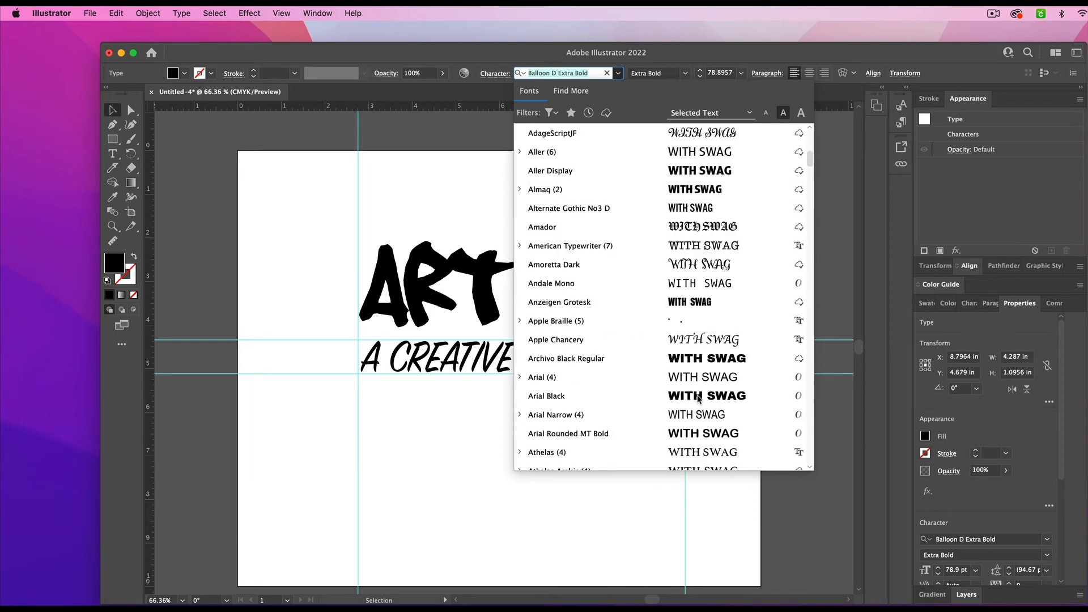
pyautogui.scroll(-5, 699, 398)
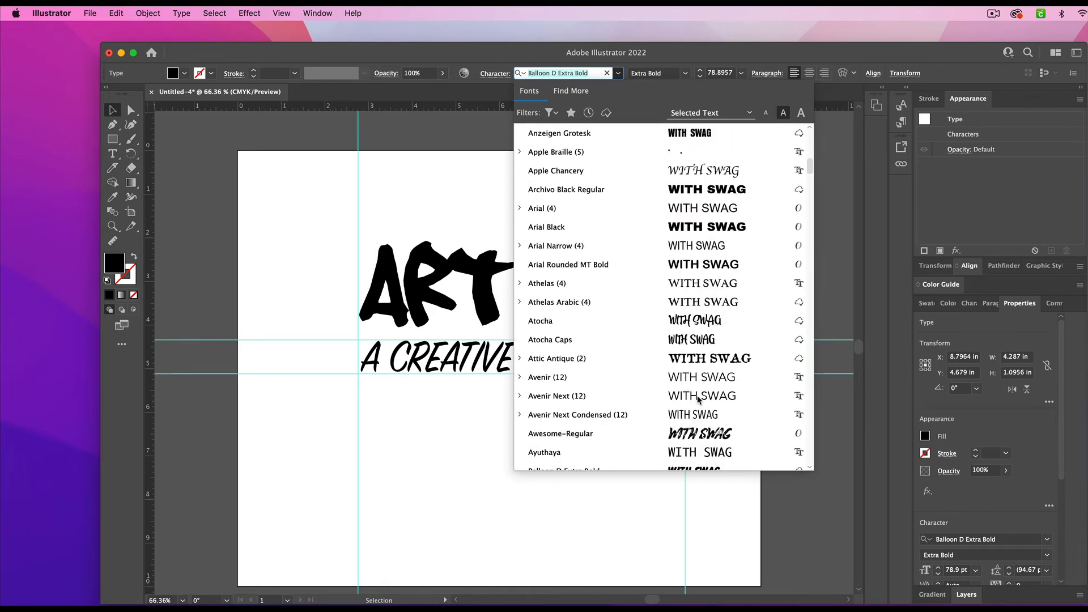
pyautogui.scroll(-12, 699, 398)
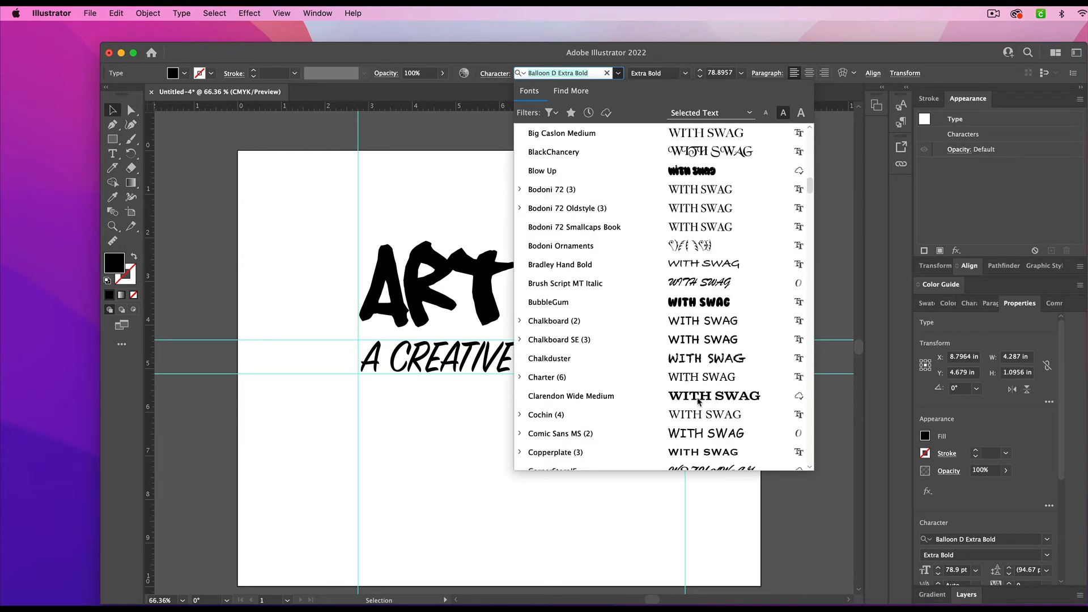
pyautogui.scroll(-1, 699, 400)
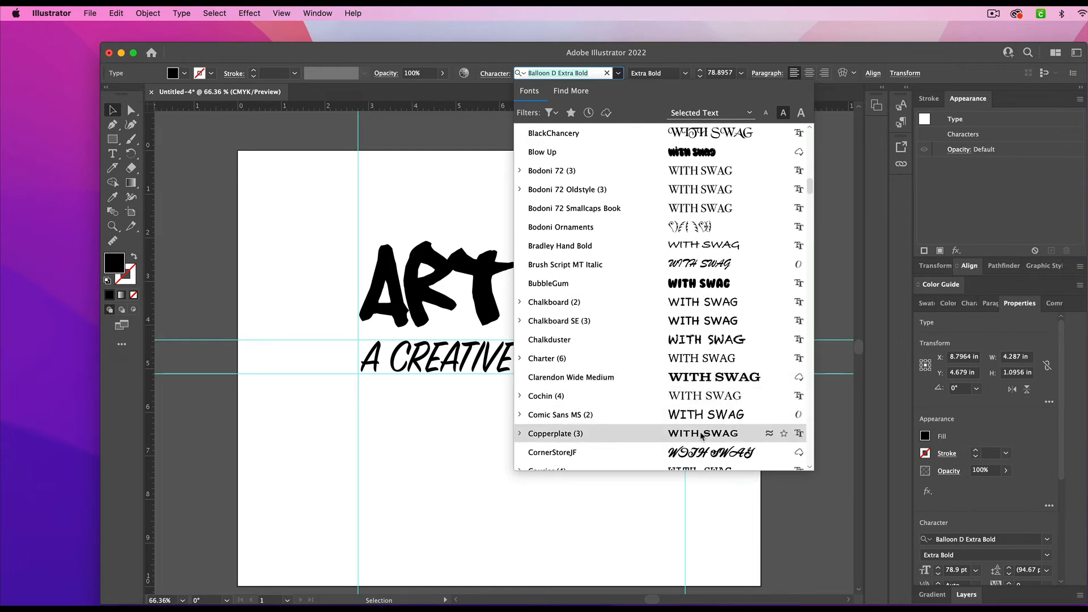
pyautogui.click(396, 430)
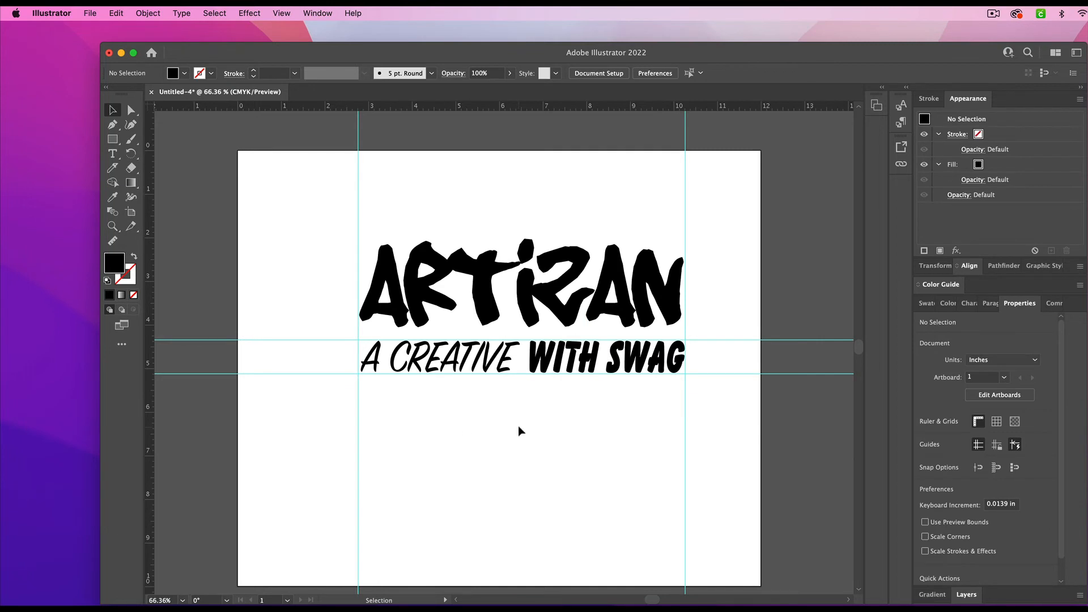
# - Show the document's layer contents and convert the ARTIZAN text to outlines
pyautogui.press('F7')
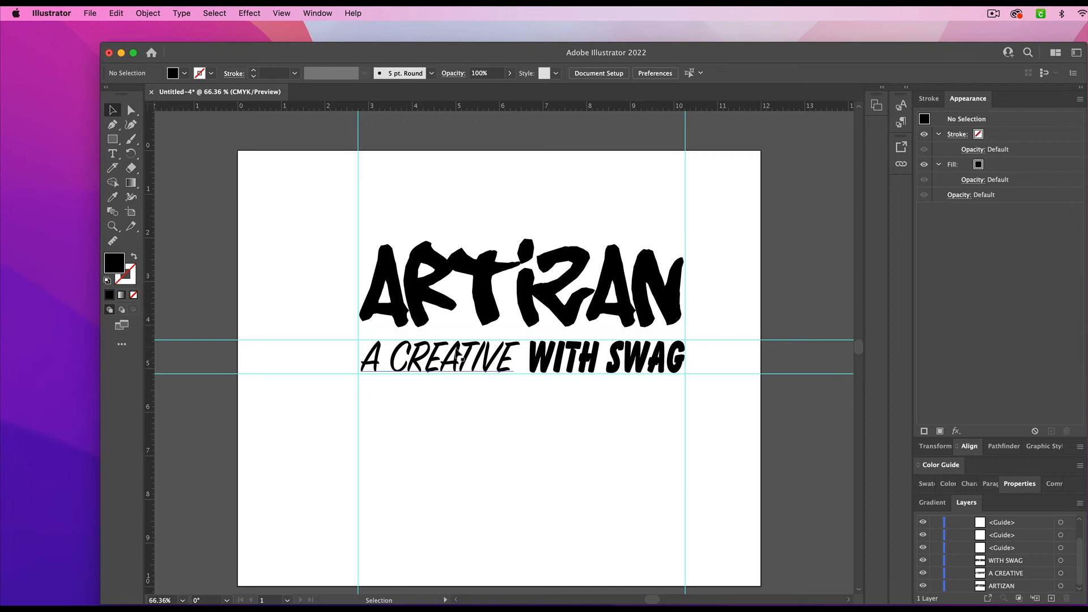
pyautogui.click(570, 311)
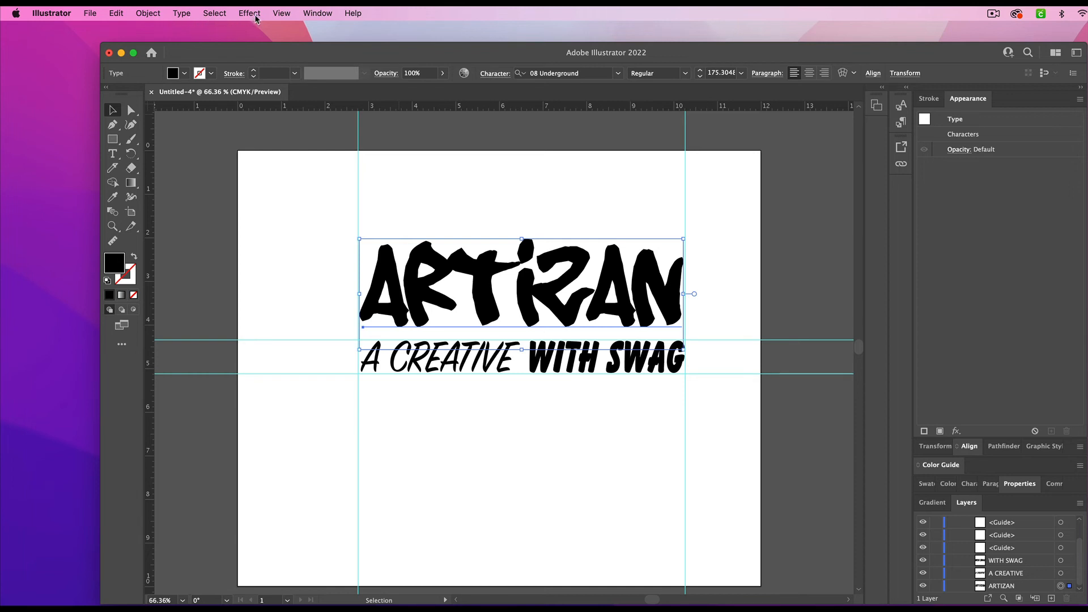
pyautogui.click(188, 16)
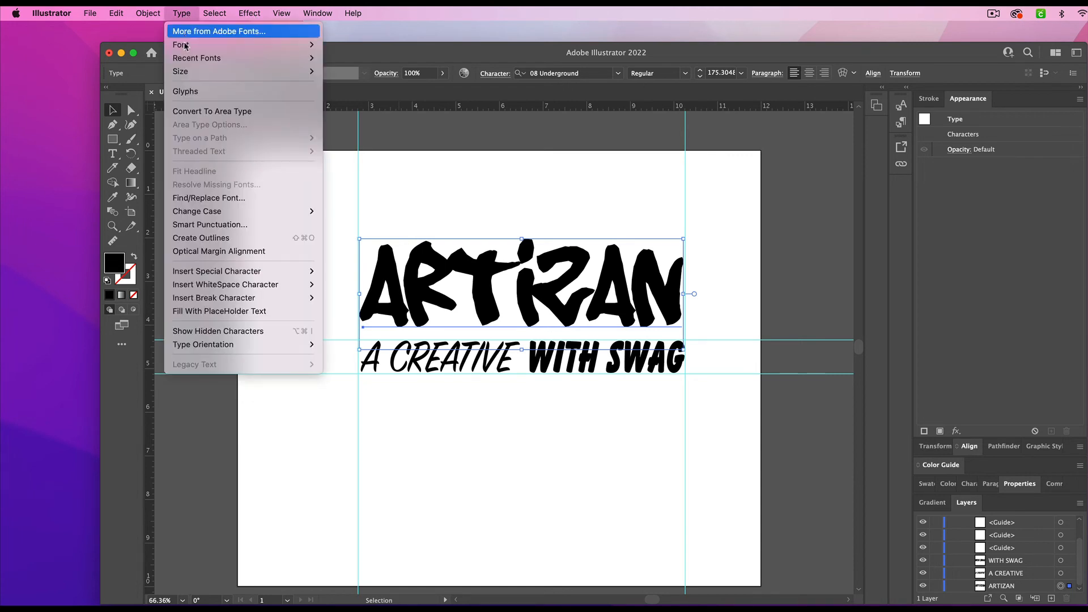
pyautogui.click(209, 242)
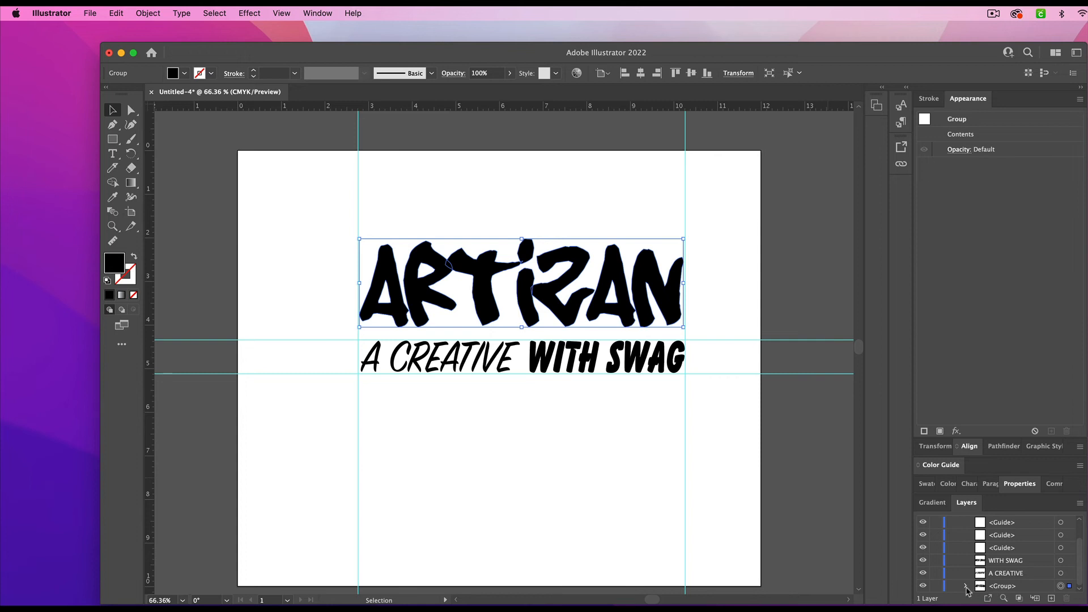
# - Examine the individual letter paths inside the outlined ARTIZAN group in the layer contents
pyautogui.scroll(3, 965, 589)
pyautogui.scroll(-6, 985, 583)
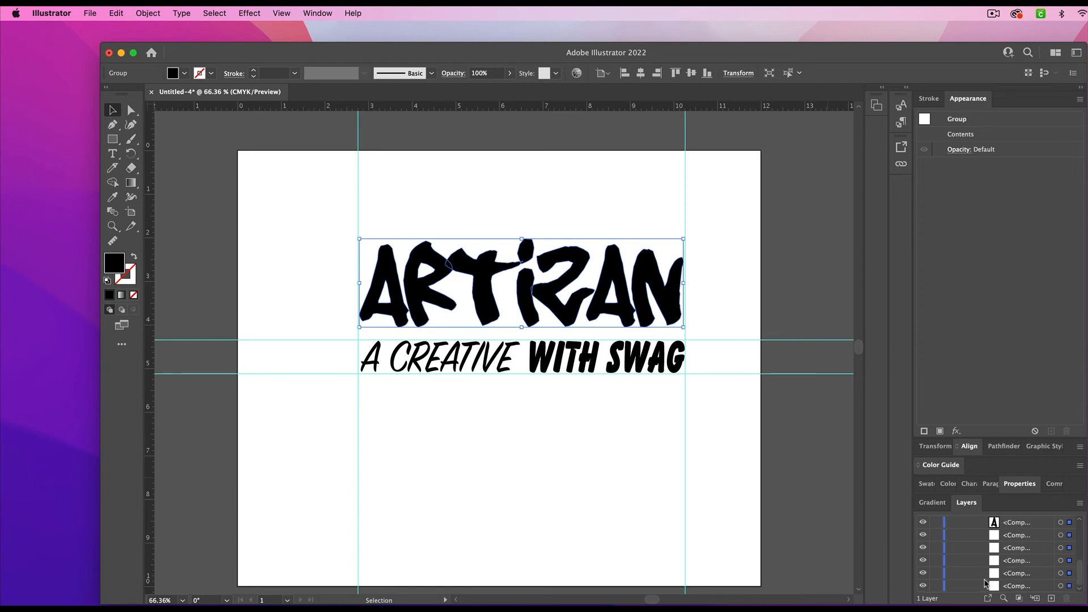
pyautogui.scroll(2, 985, 583)
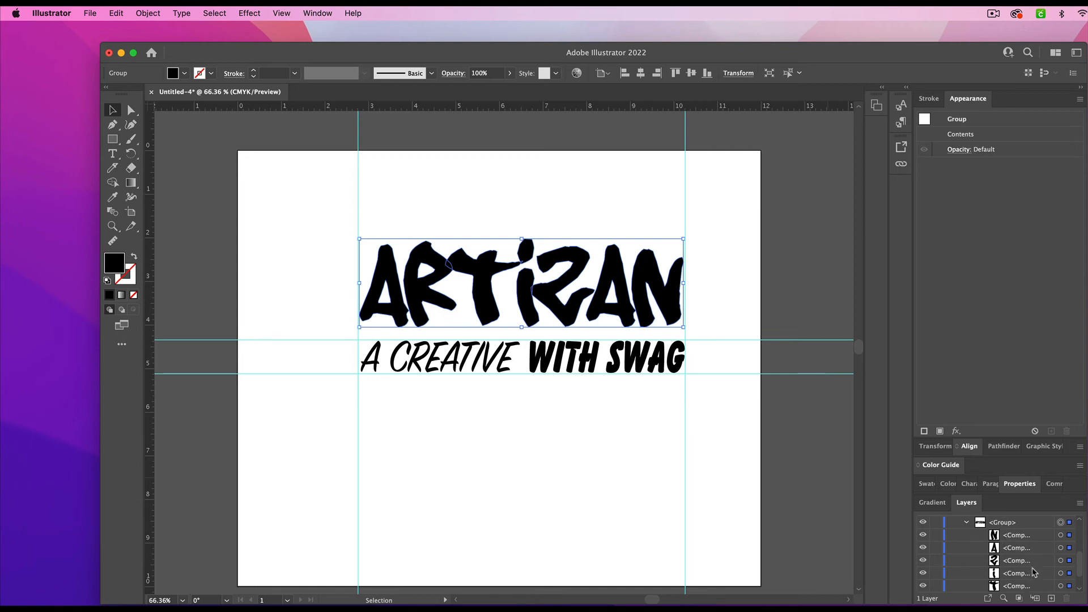
pyautogui.scroll(-2, 1035, 571)
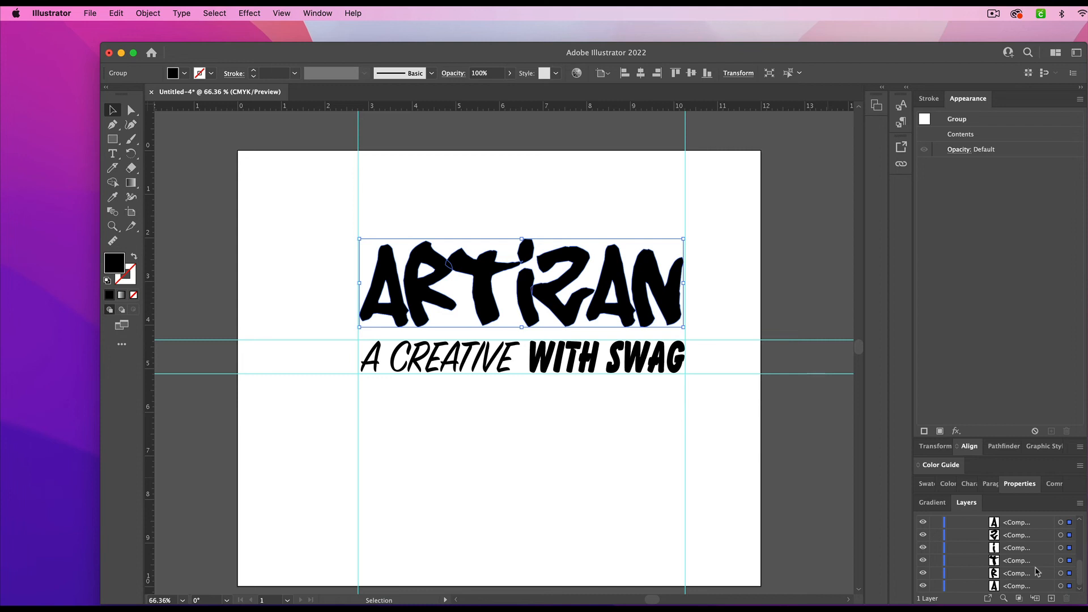
pyautogui.scroll(2, 1036, 571)
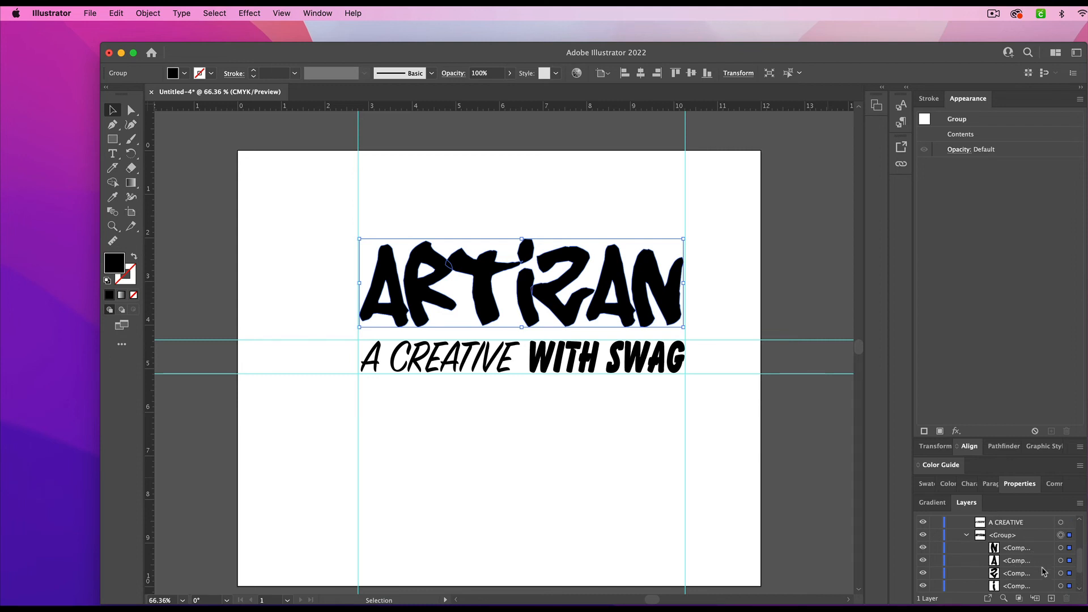
pyautogui.scroll(-1, 1044, 571)
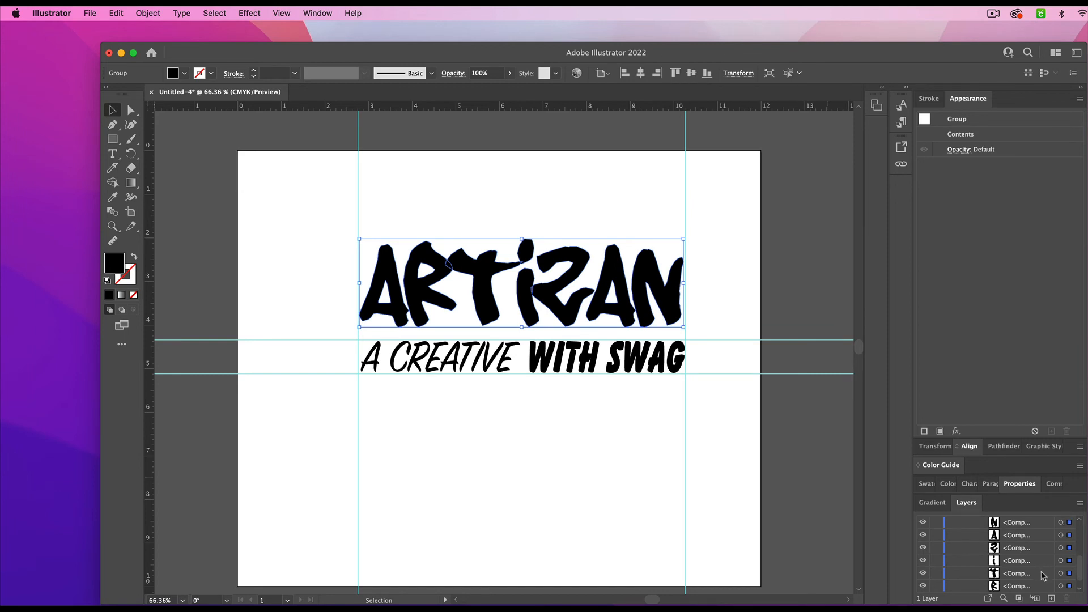
pyautogui.scroll(1, 1041, 576)
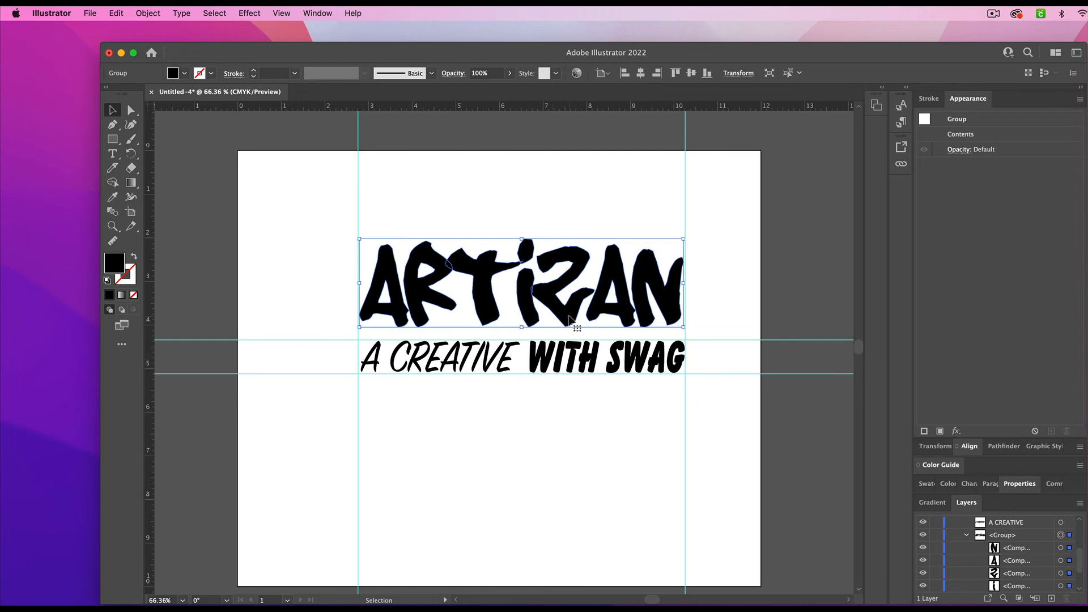
# - Combine the outlined ARTIZAN letters into one compound path and give it a black fill
pyautogui.click(150, 14)
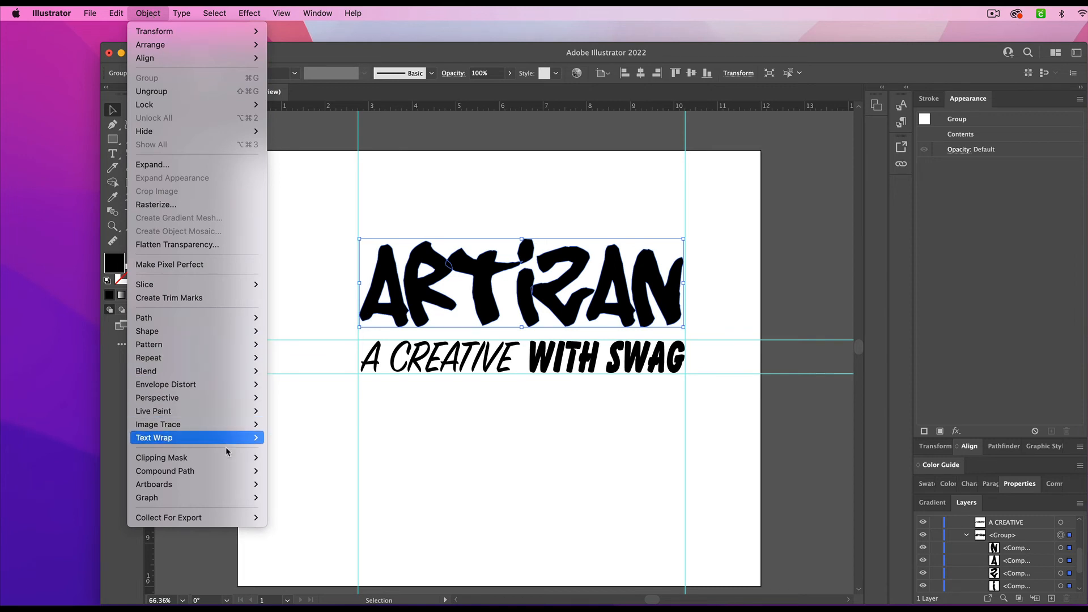
pyautogui.moveTo(227, 473)
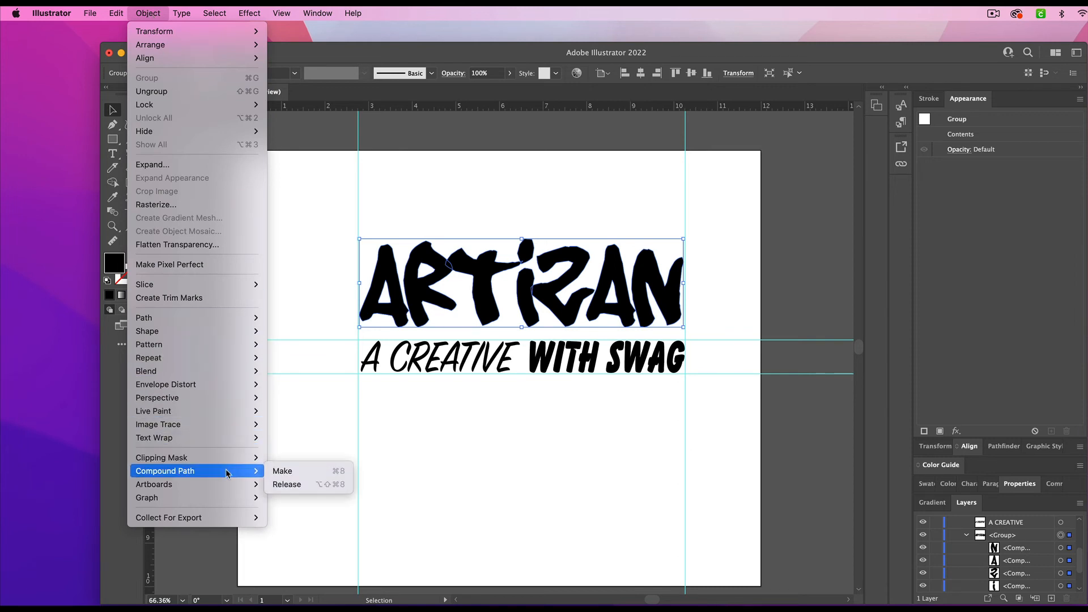
pyautogui.click(288, 471)
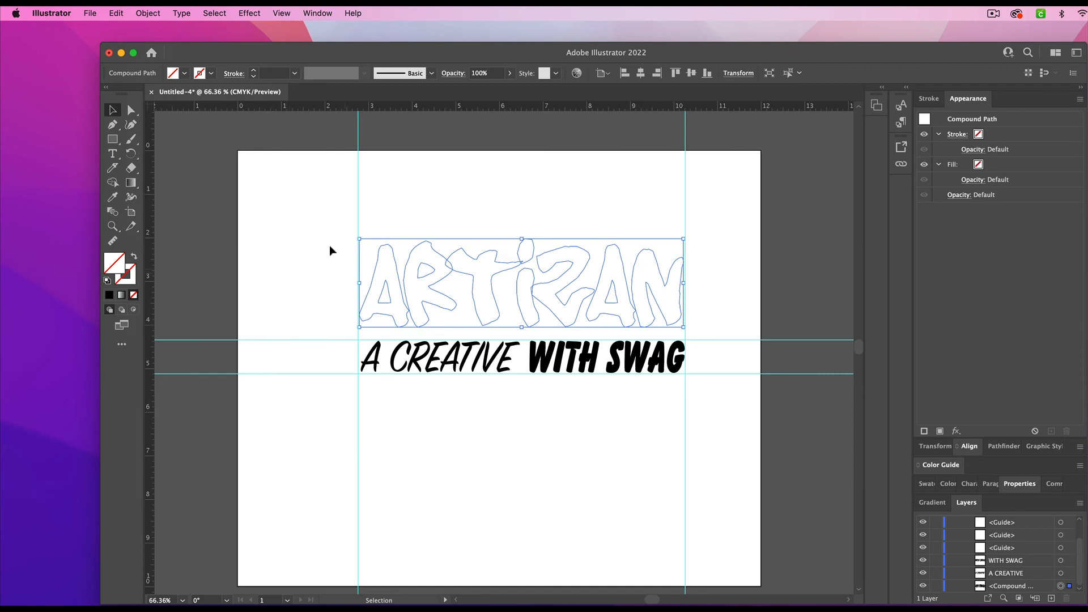
pyautogui.click(184, 74)
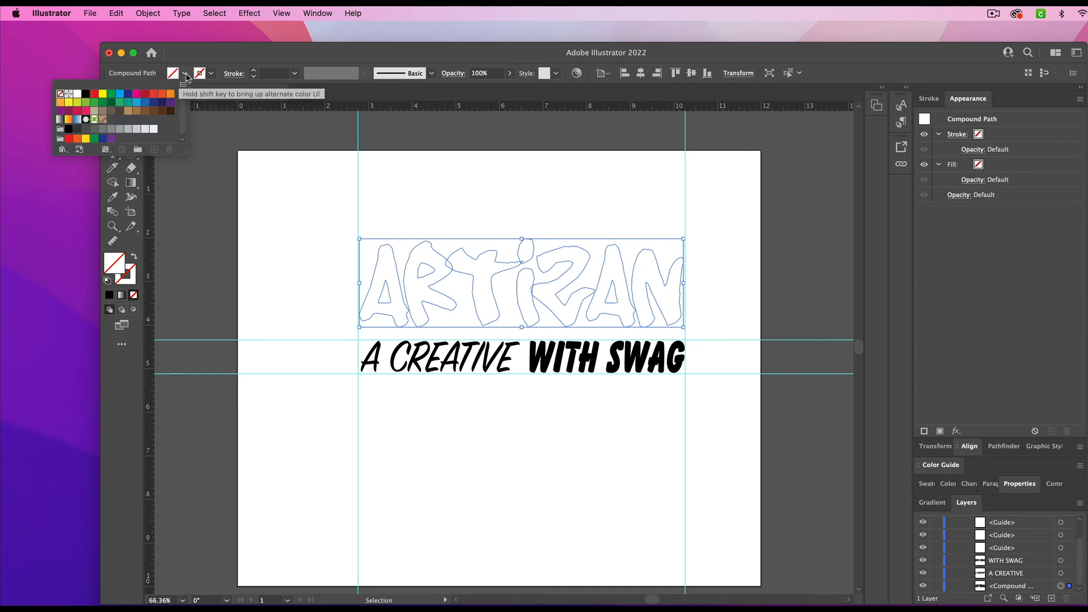
pyautogui.click(85, 94)
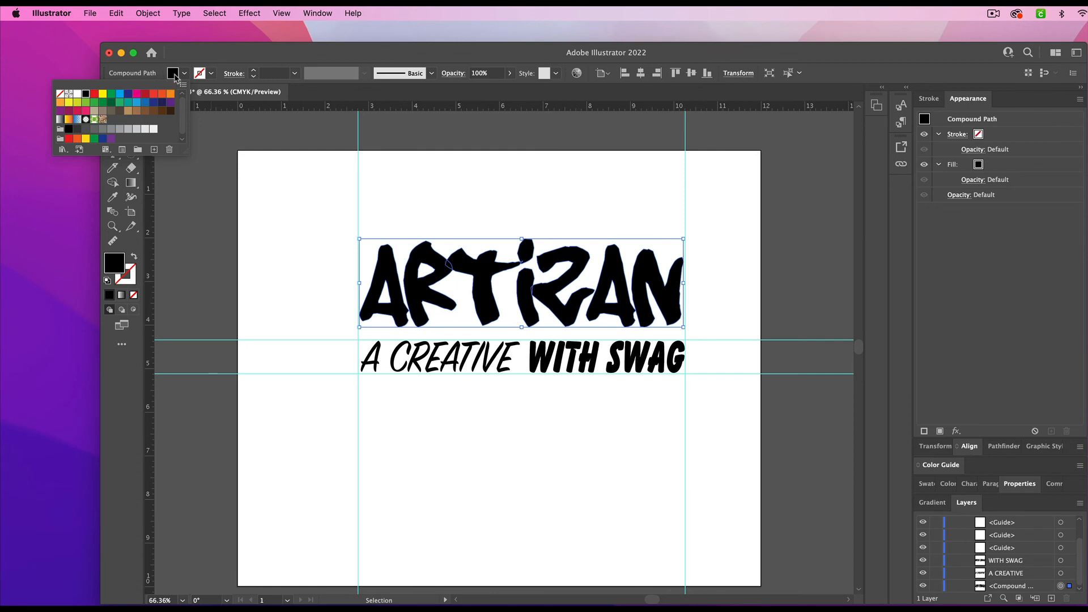
# - Give the ARTIZAN compound path a 2 pt CMYK Green stroke
pyautogui.click(213, 75)
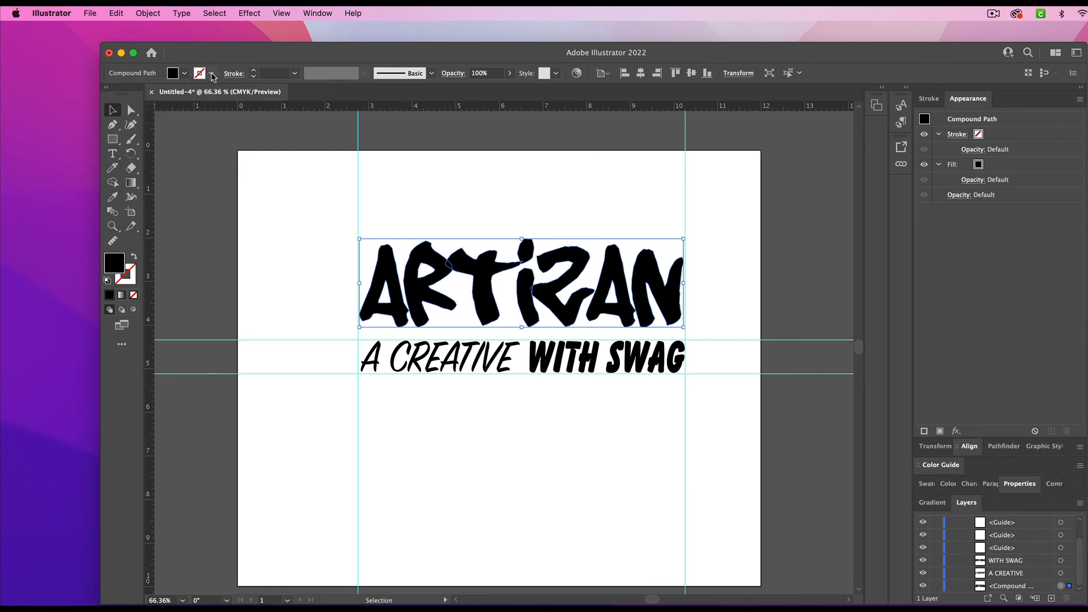
pyautogui.click(212, 75)
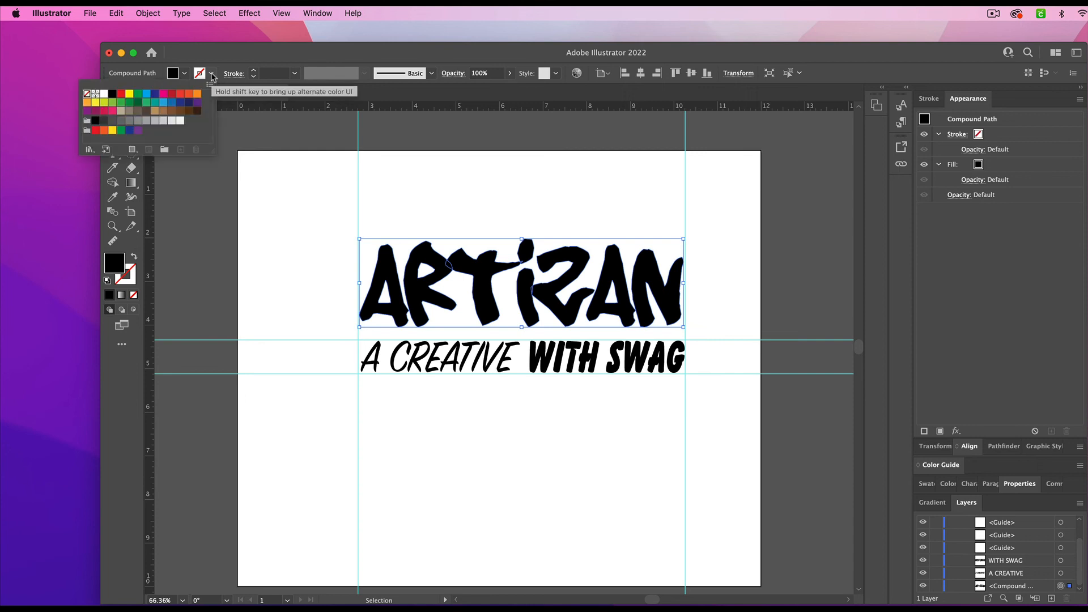
pyautogui.click(139, 94)
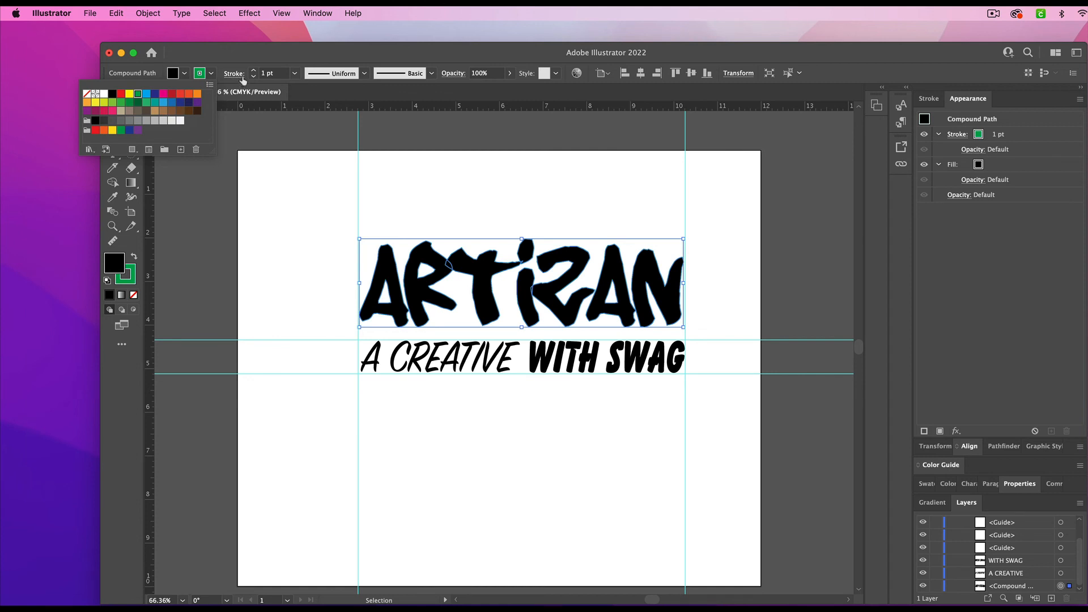
pyautogui.click(295, 74)
pyautogui.click(295, 73)
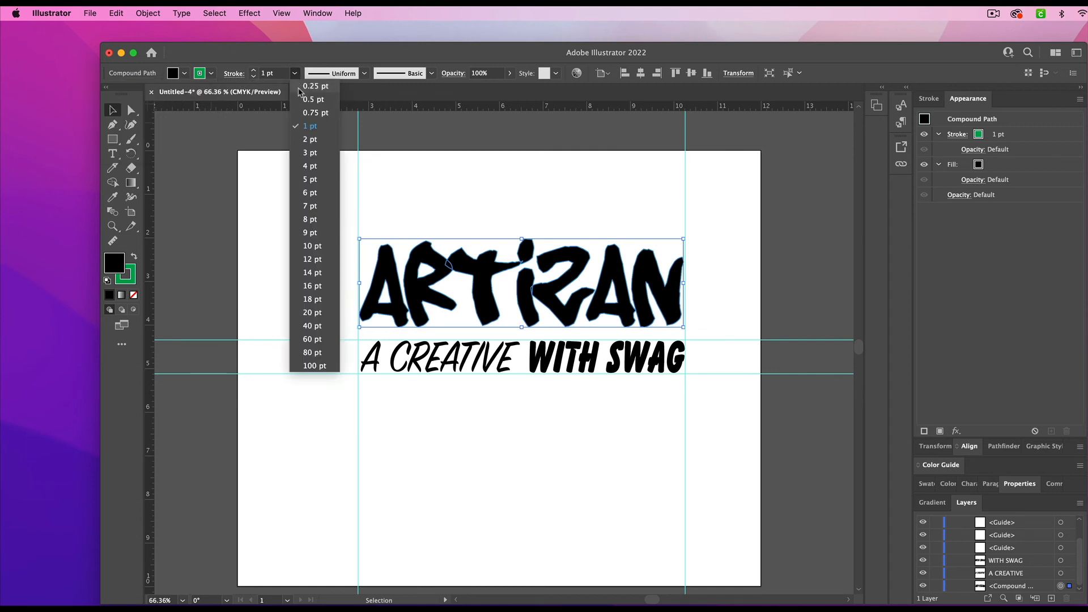
pyautogui.click(305, 139)
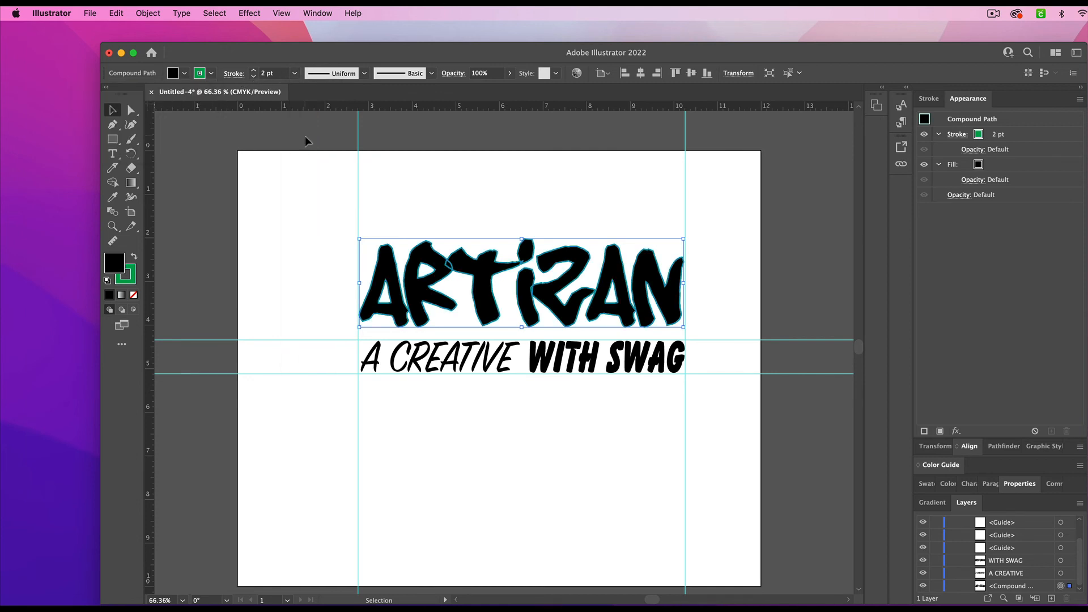
pyautogui.click(290, 180)
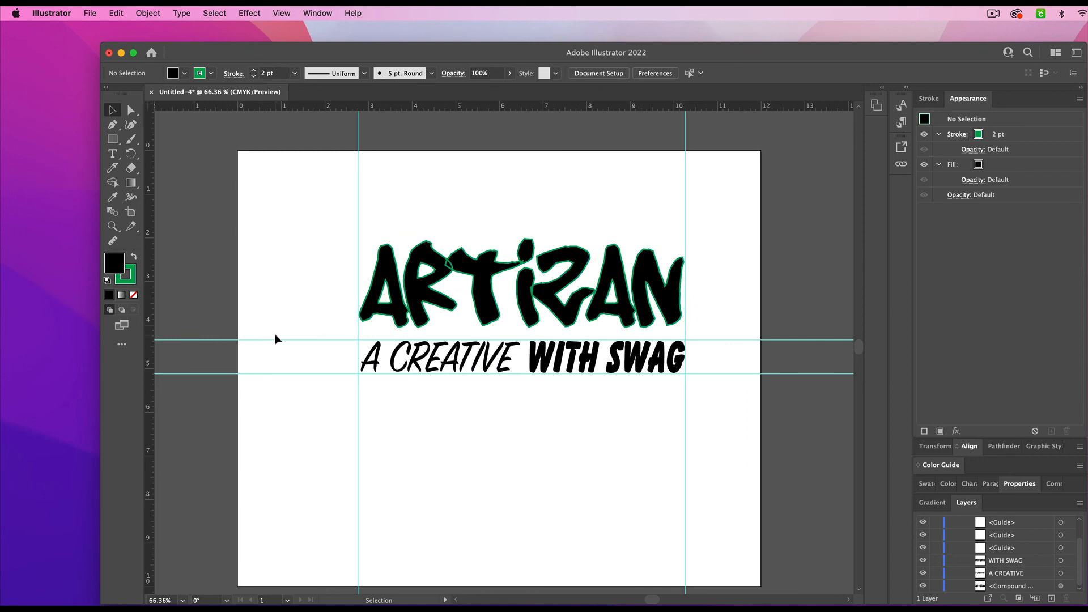
# - Set the stroke of the ARTIZAN compound path to None, leaving its black fill in place
pyautogui.click(210, 74)
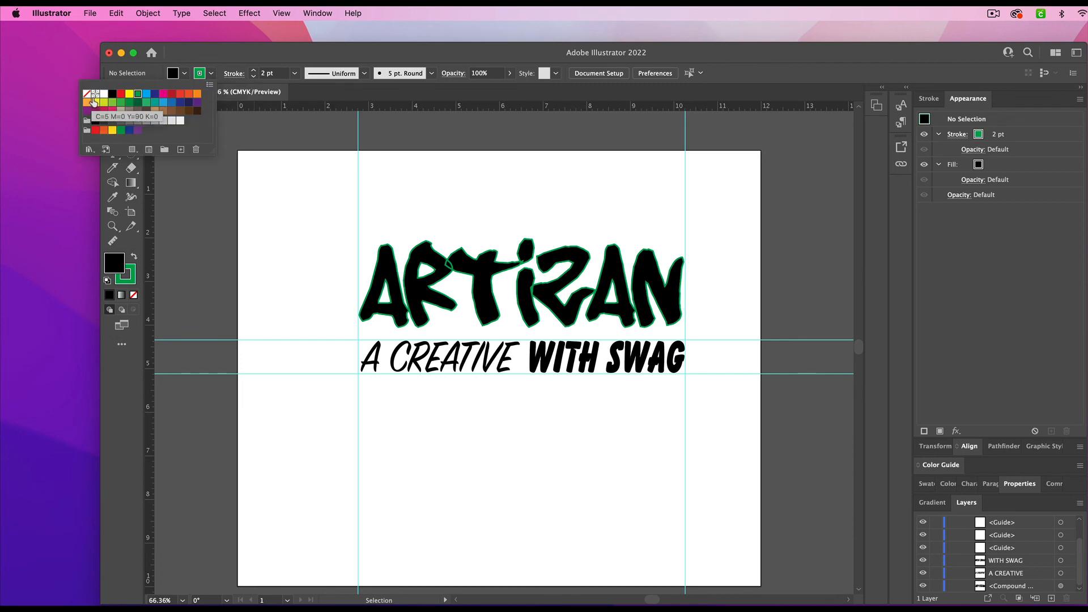
pyautogui.click(87, 95)
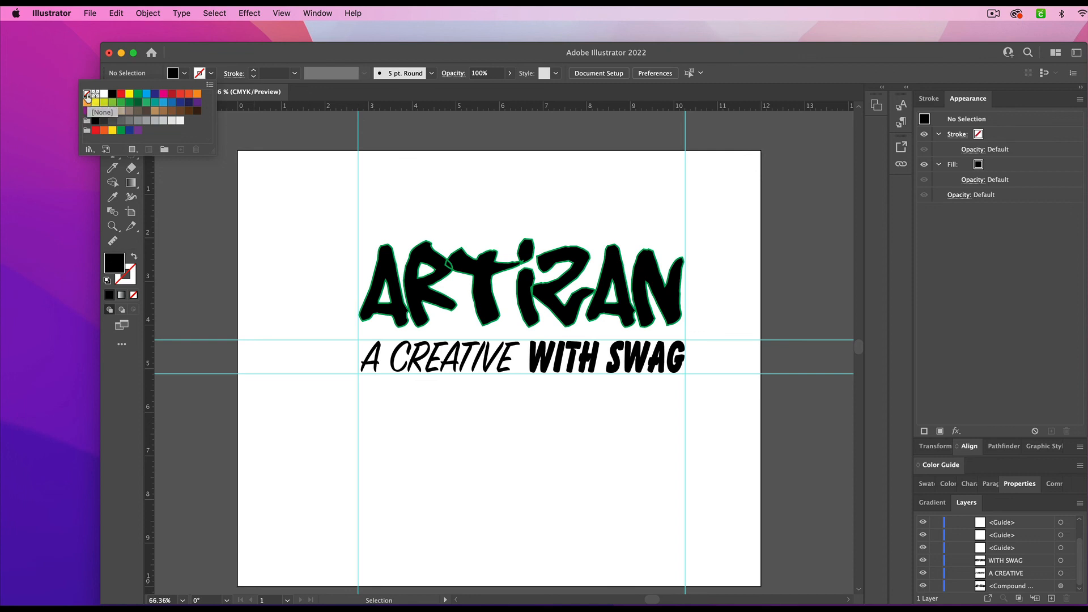
pyautogui.click(206, 205)
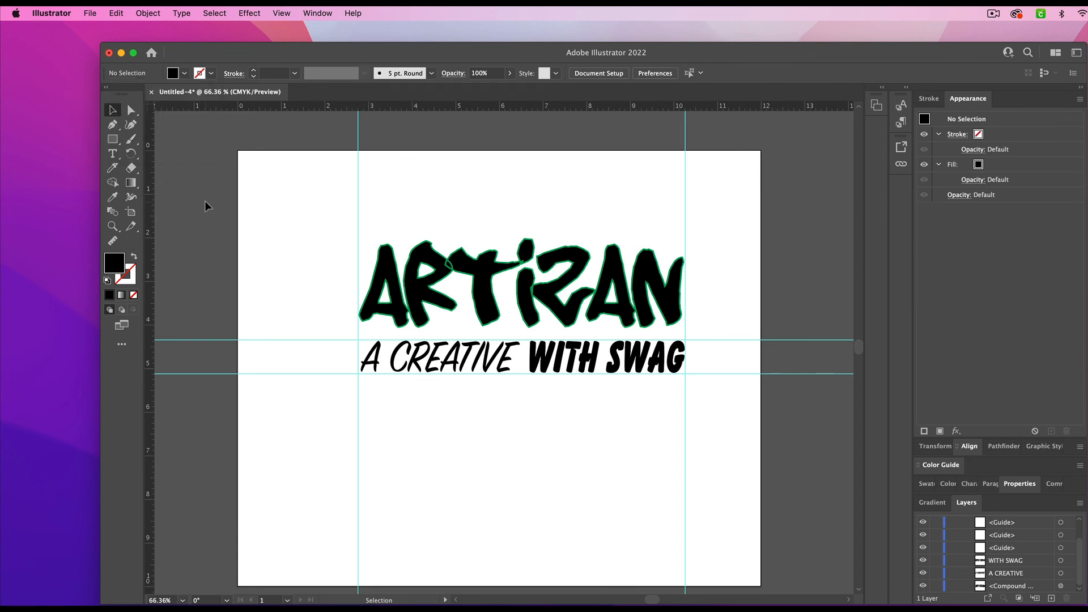
pyautogui.click(438, 263)
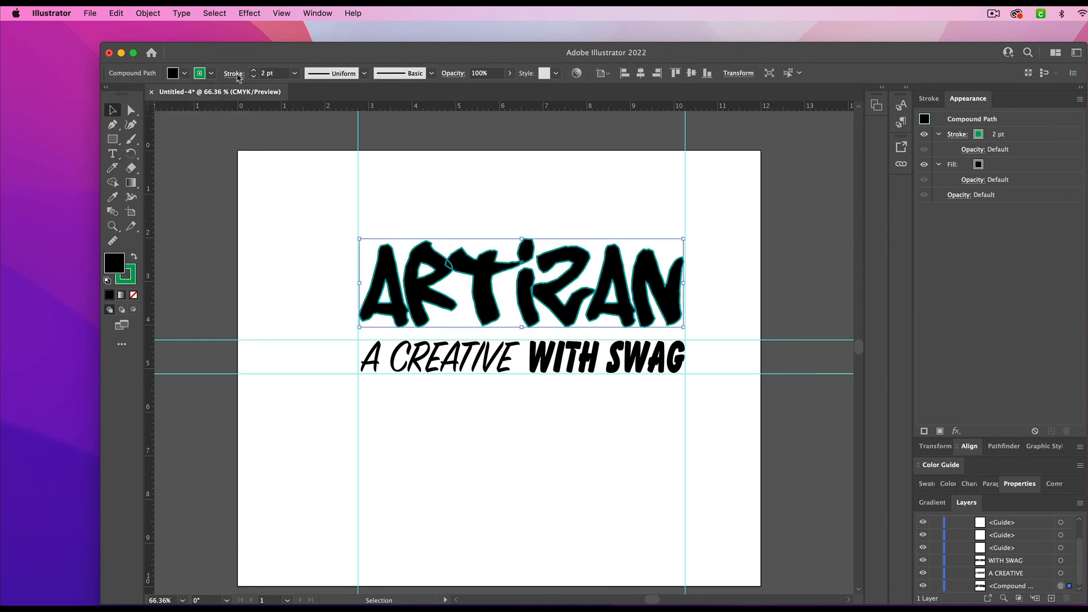
pyautogui.click(193, 209)
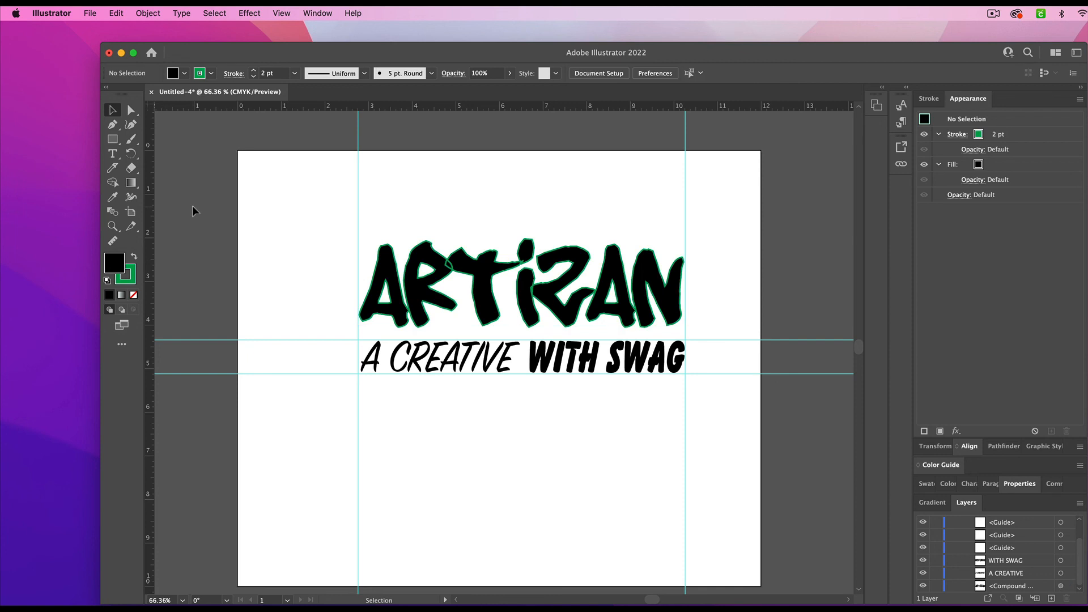
pyautogui.click(413, 263)
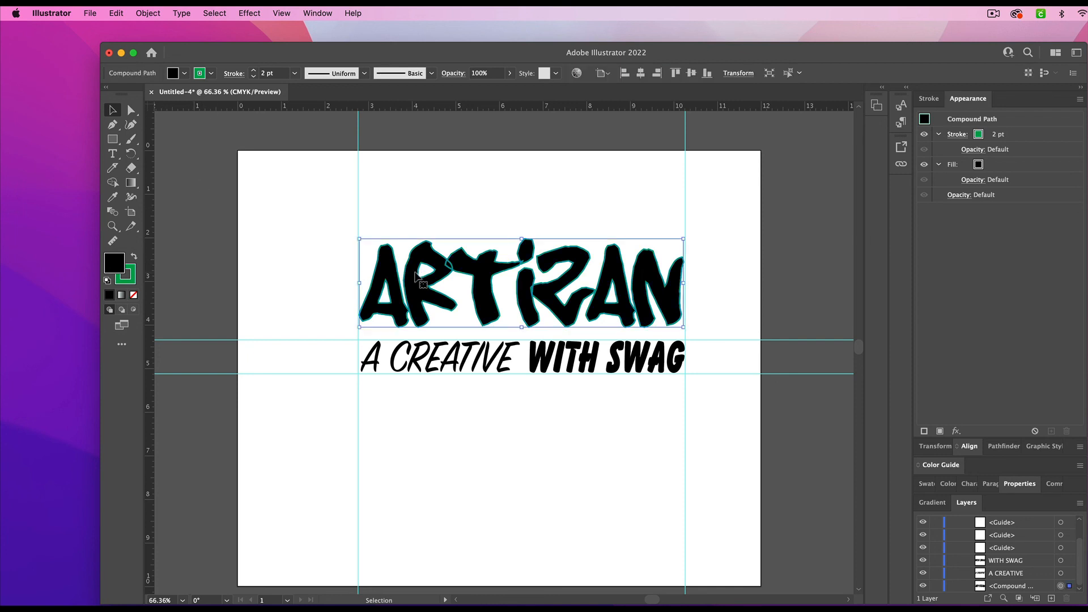
pyautogui.click(213, 75)
pyautogui.click(86, 94)
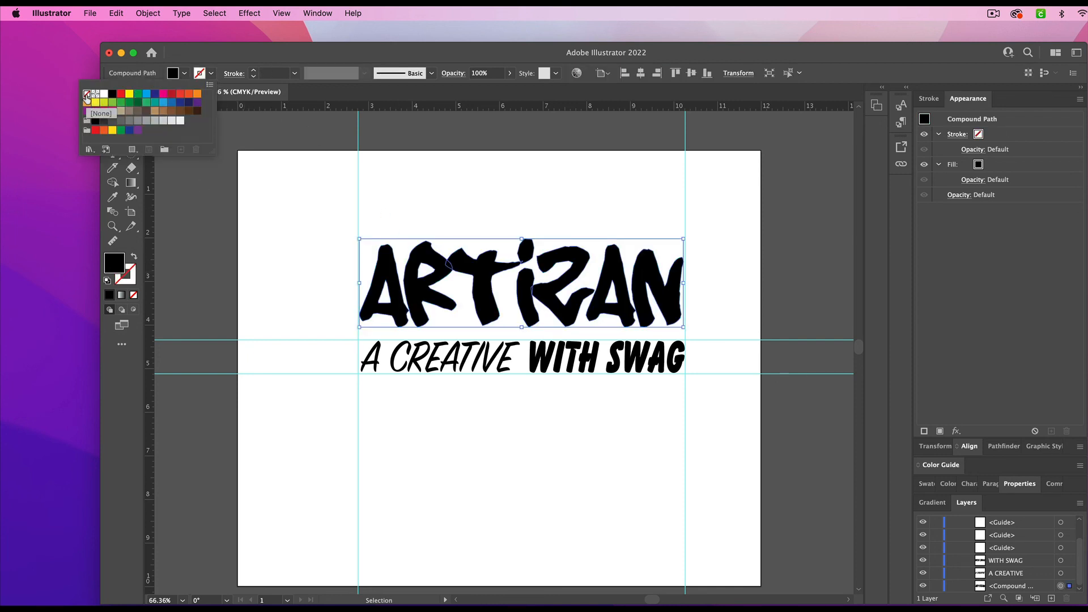
pyautogui.click(189, 191)
pyautogui.click(202, 266)
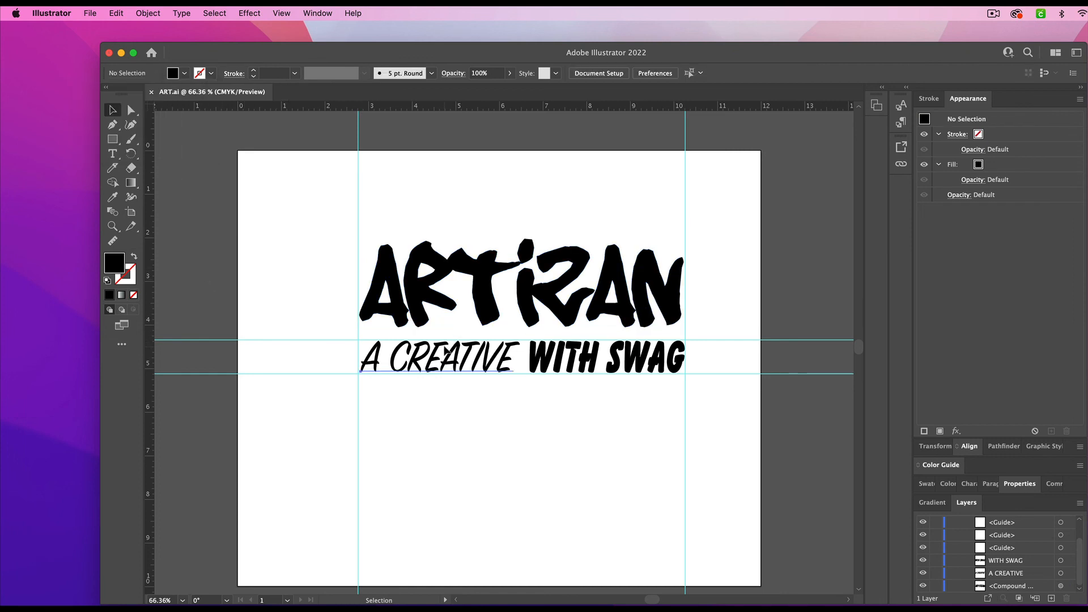
# - Convert the A CREATIVE text below ARTIZAN to outlines
pyautogui.click(449, 351)
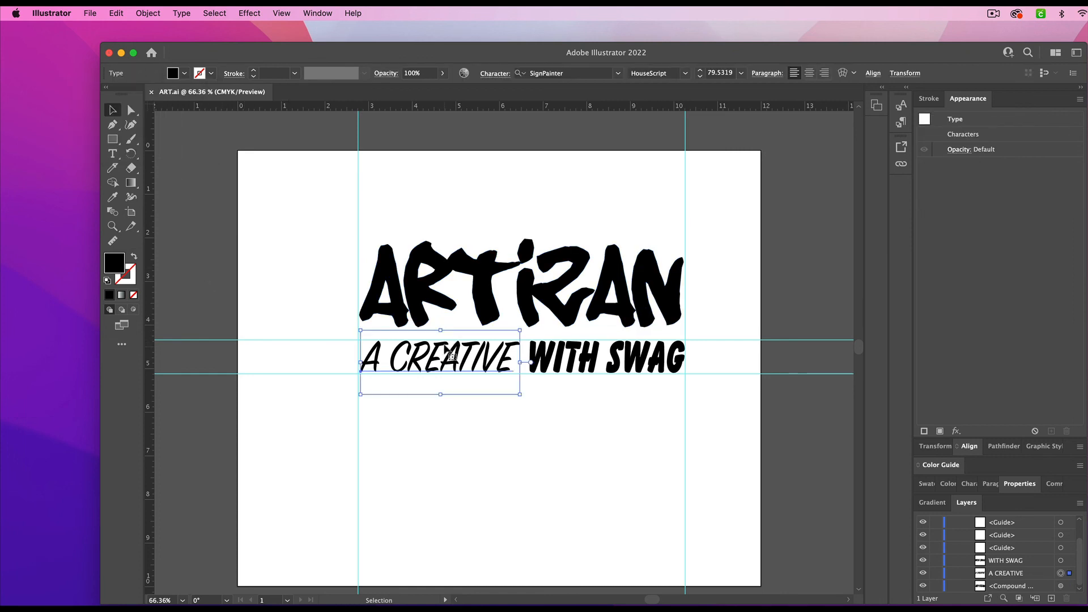
pyautogui.click(188, 13)
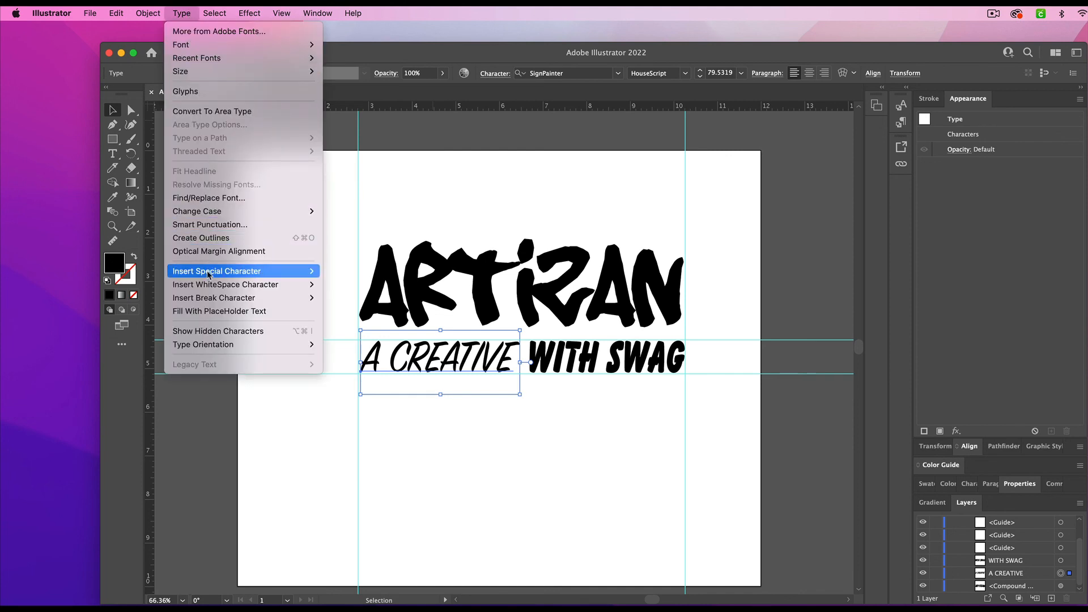
pyautogui.click(203, 238)
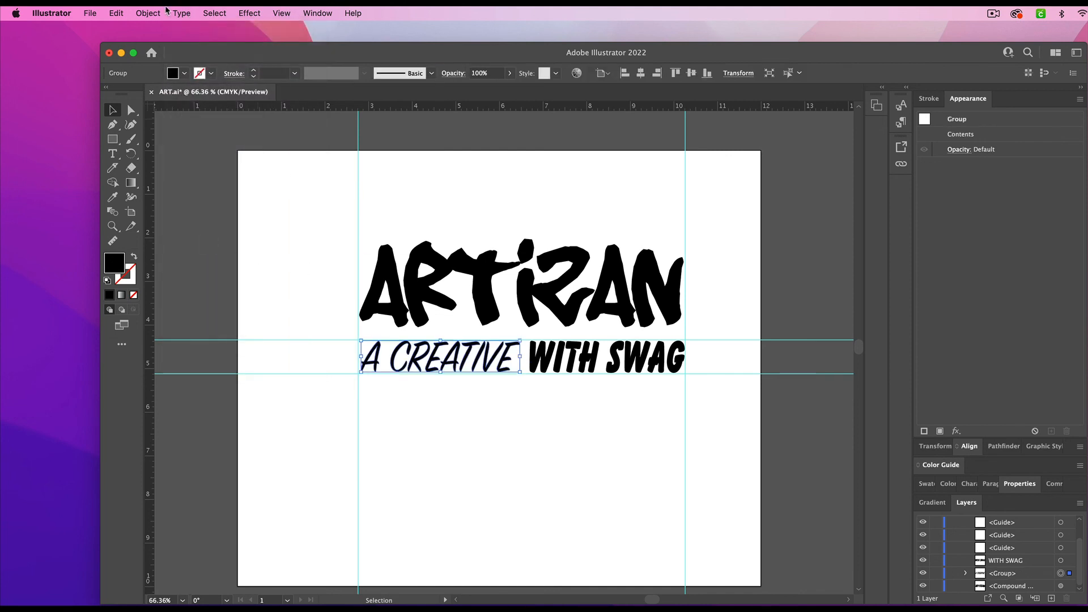
# - Combine the outlined A CREATIVE letters into one compound path and fill it with black
pyautogui.click(147, 12)
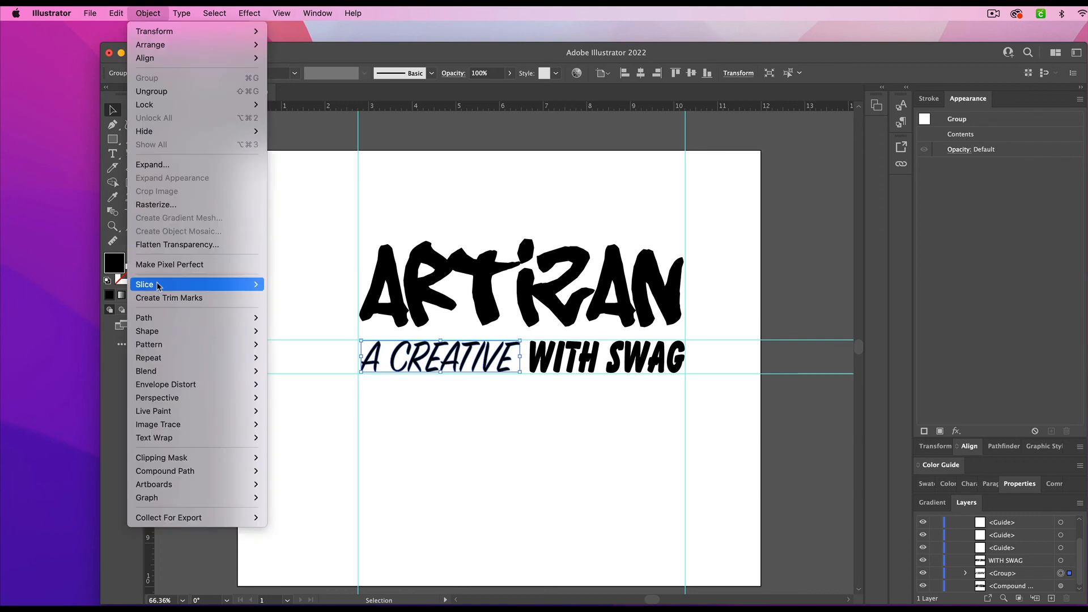
pyautogui.moveTo(202, 475)
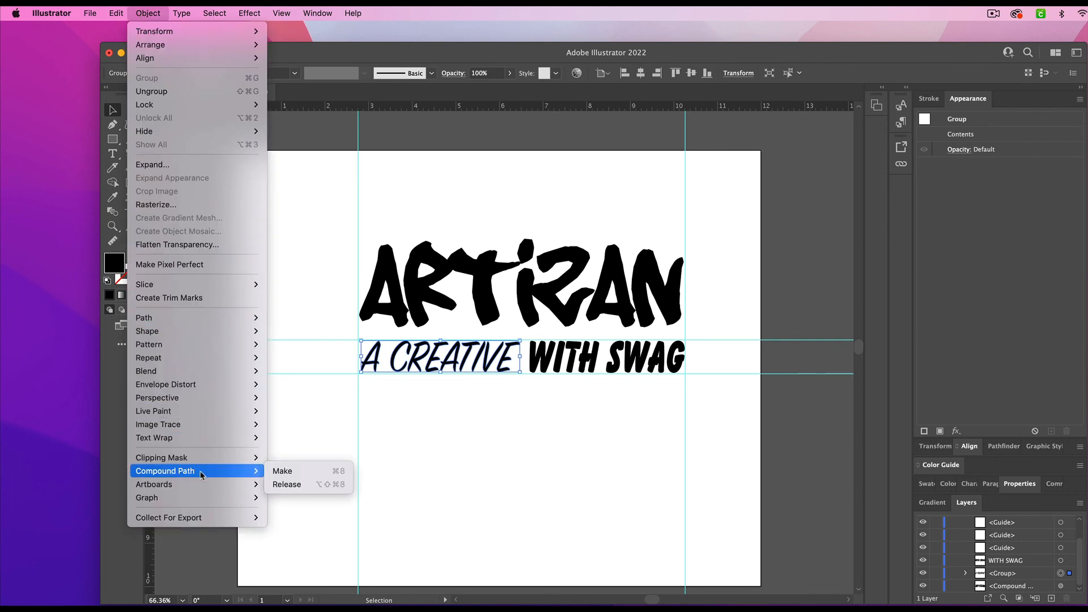
pyautogui.click(281, 471)
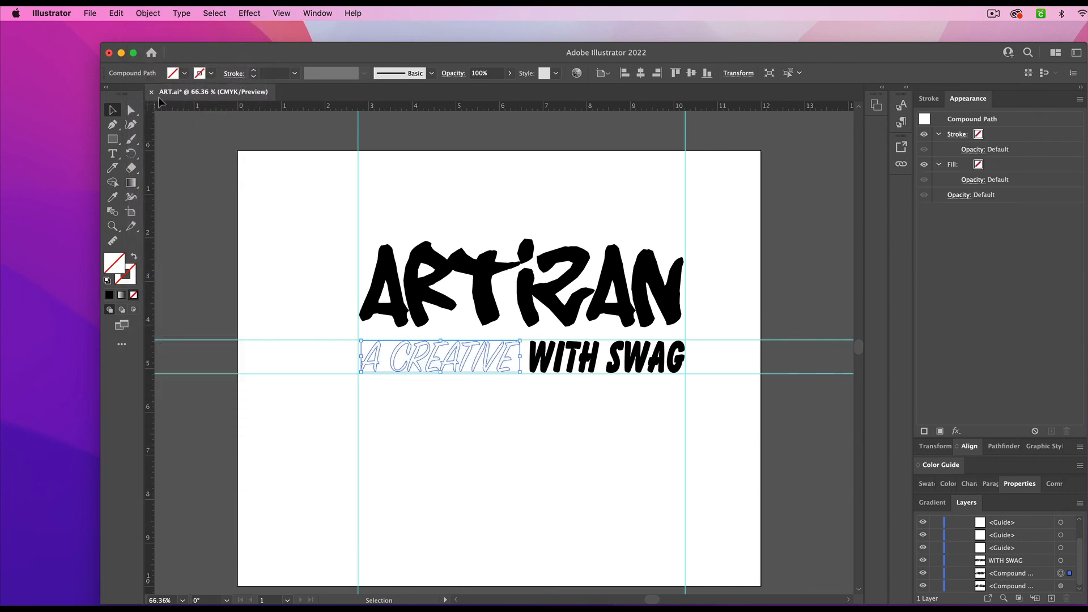
pyautogui.click(184, 73)
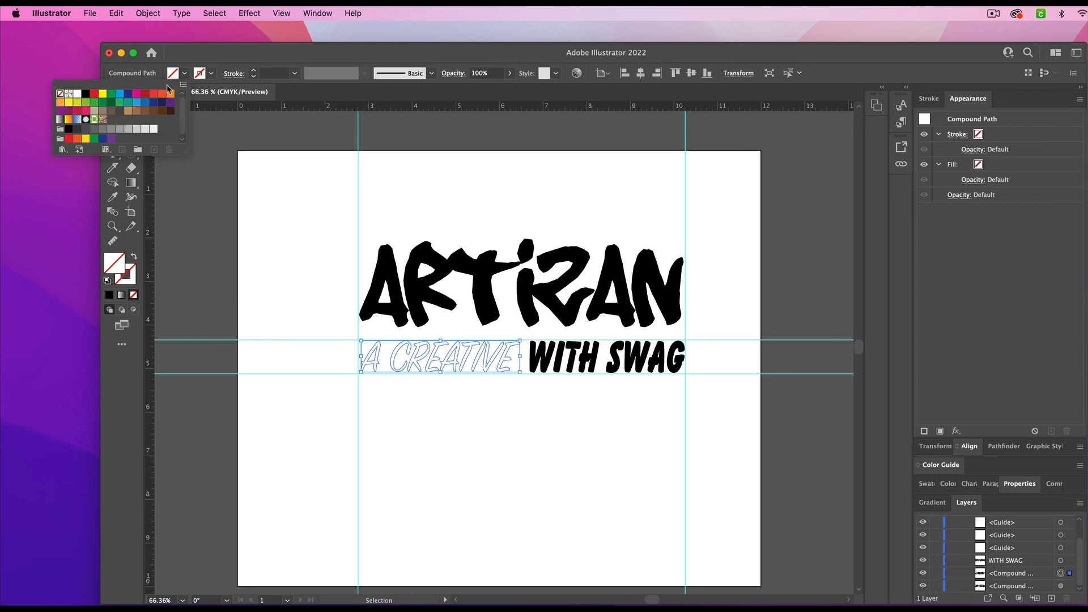
pyautogui.click(85, 94)
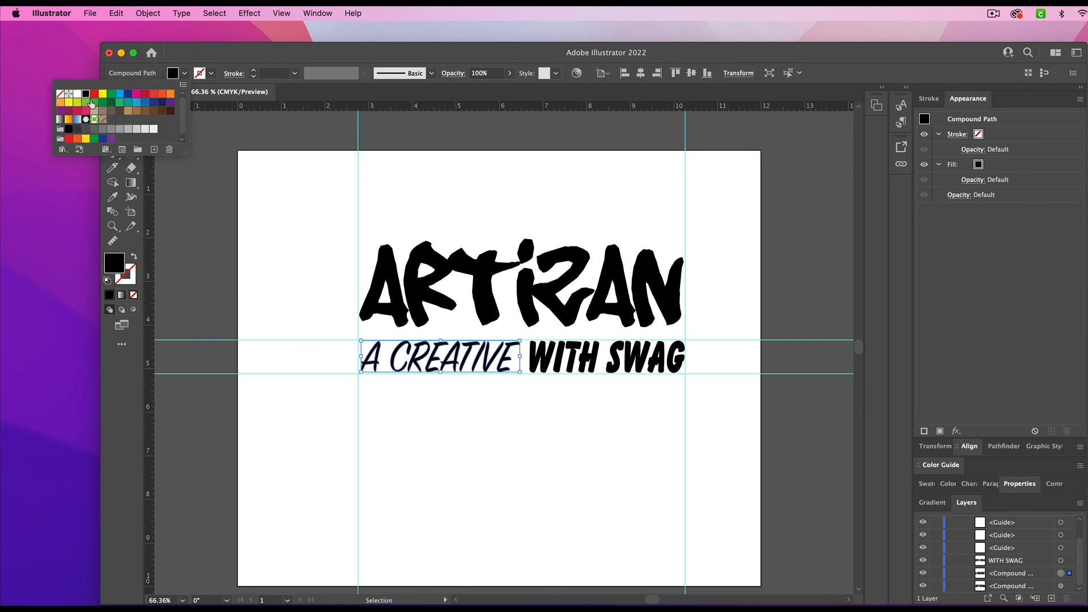
# - Convert the WITH SWAG text to outlines
pyautogui.click(623, 369)
pyautogui.click(617, 366)
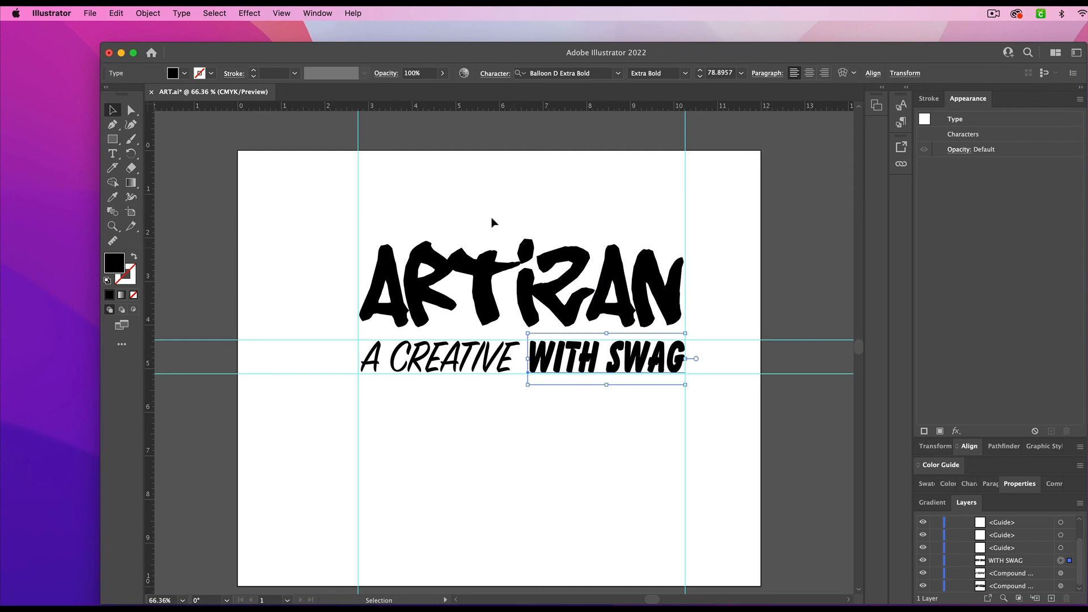
pyautogui.click(182, 14)
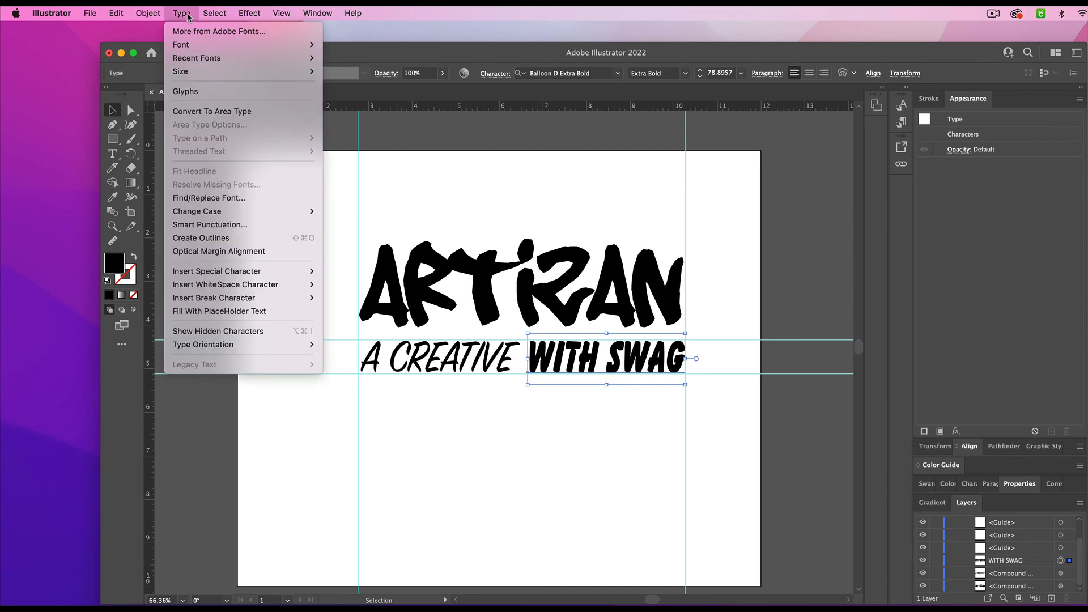
pyautogui.click(219, 239)
# - Make the outlined WITH SWAG letters a single compound path with a black fill and deselect it
pyautogui.click(148, 14)
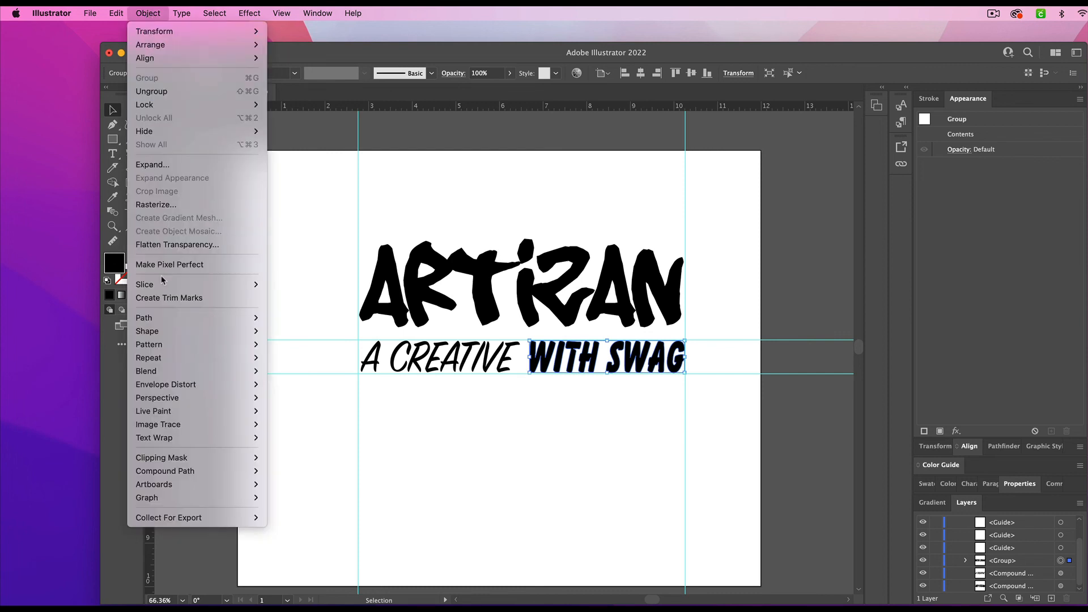
pyautogui.moveTo(216, 473)
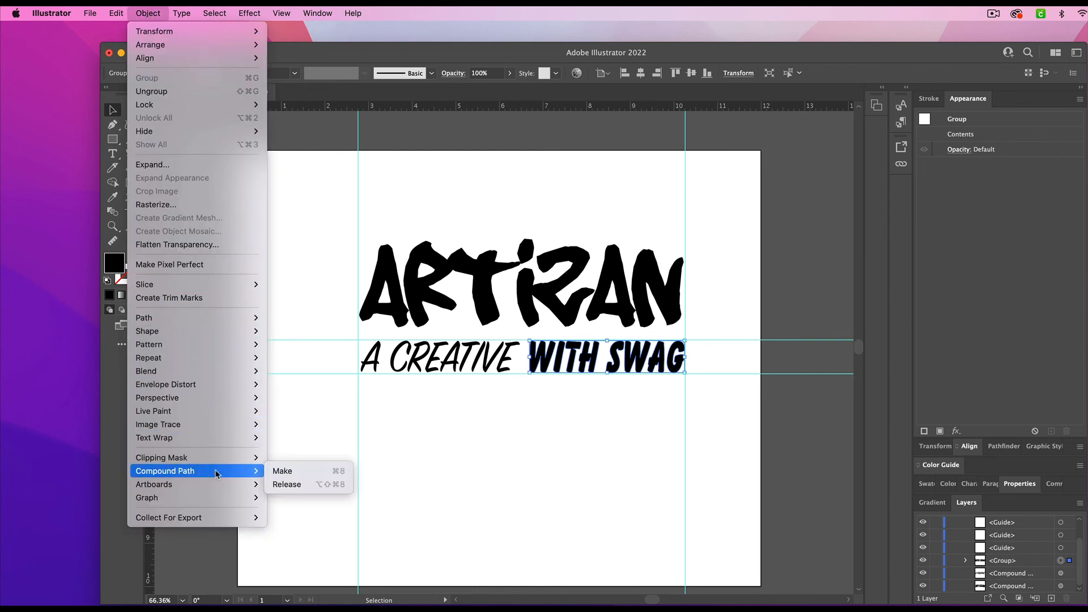
pyautogui.click(283, 472)
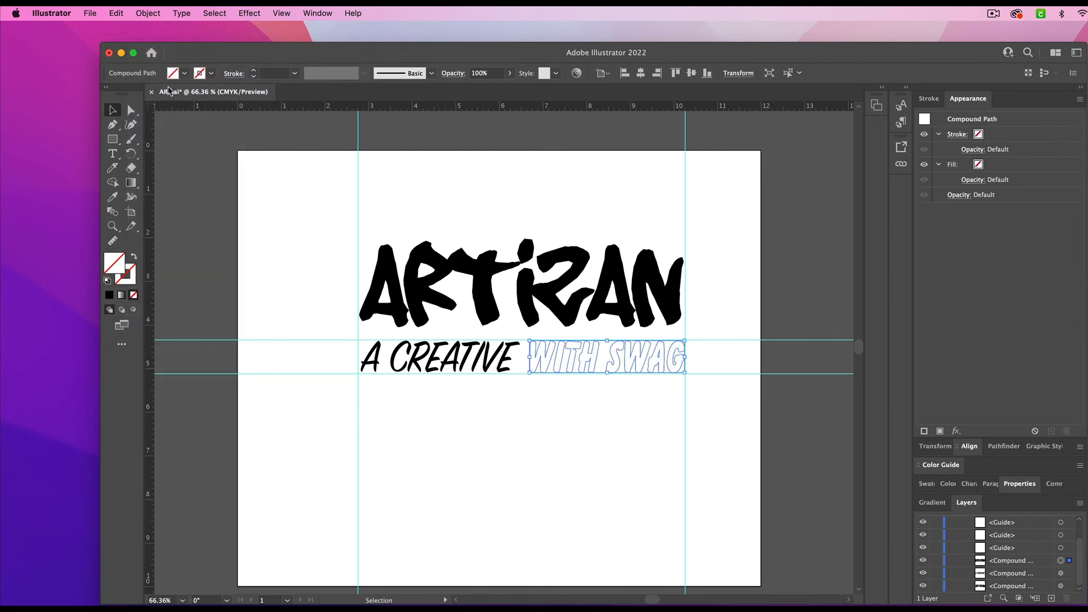
pyautogui.click(184, 73)
pyautogui.click(85, 94)
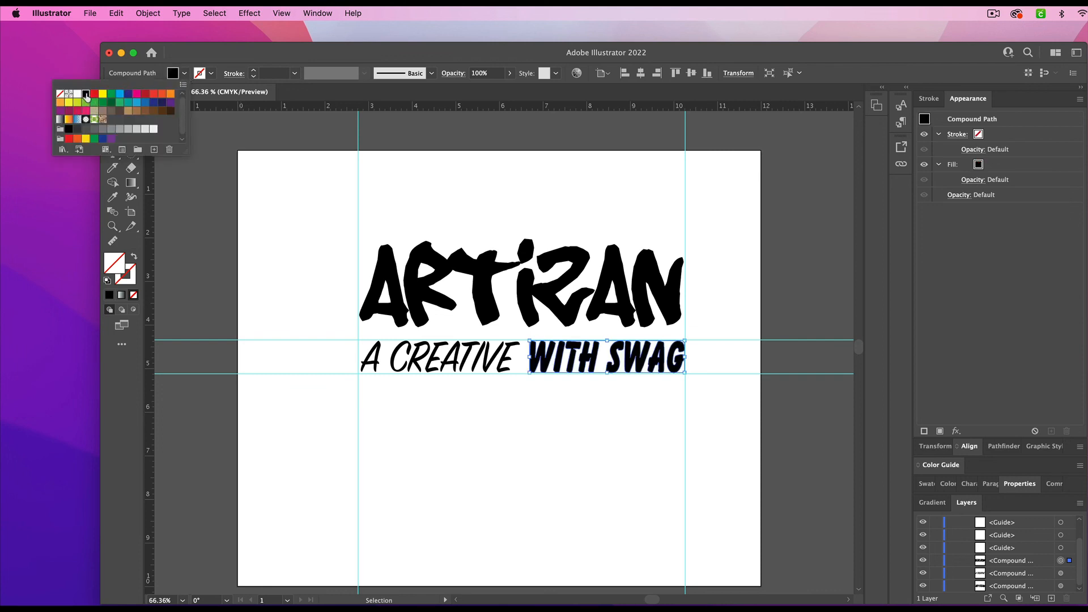
pyautogui.click(567, 419)
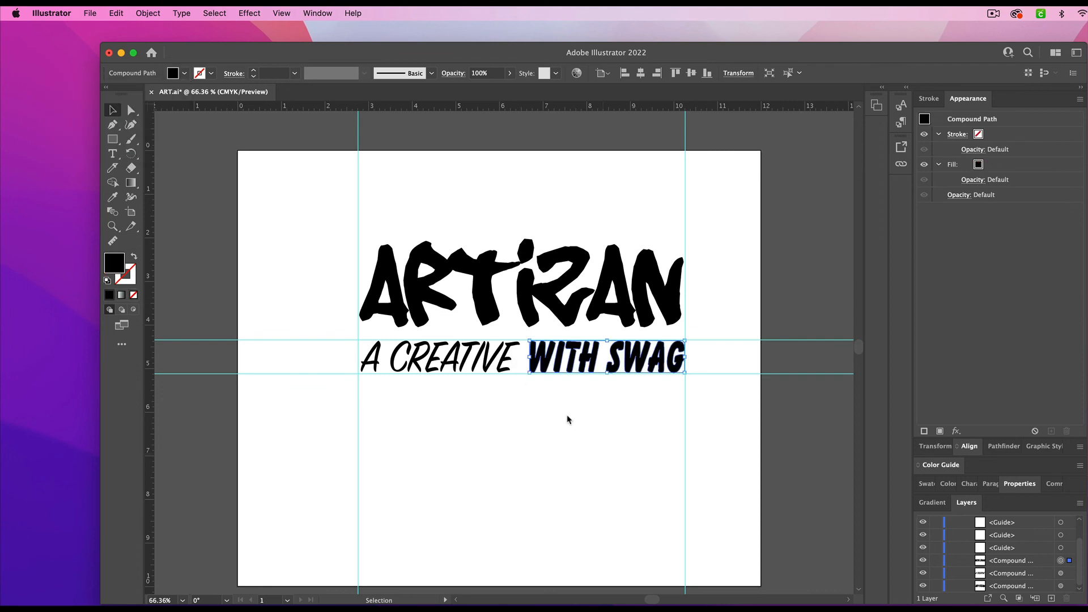
pyautogui.click(568, 419)
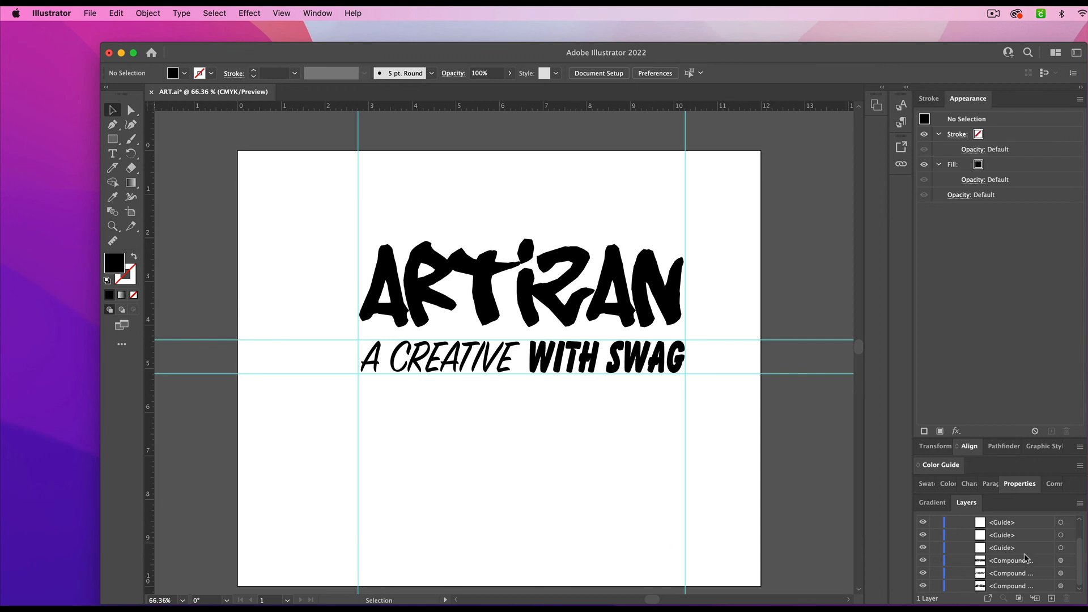
# - Save the changes to the ART.ai document
pyautogui.scroll(2, 1027, 560)
pyautogui.scroll(-2, 1027, 561)
pyautogui.click(89, 14)
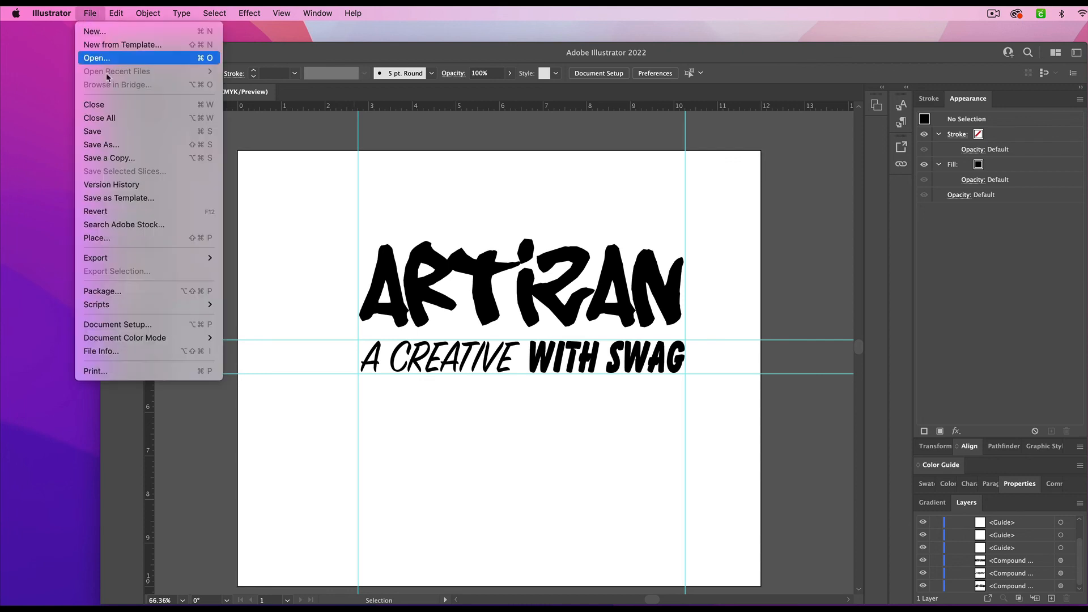
pyautogui.click(92, 131)
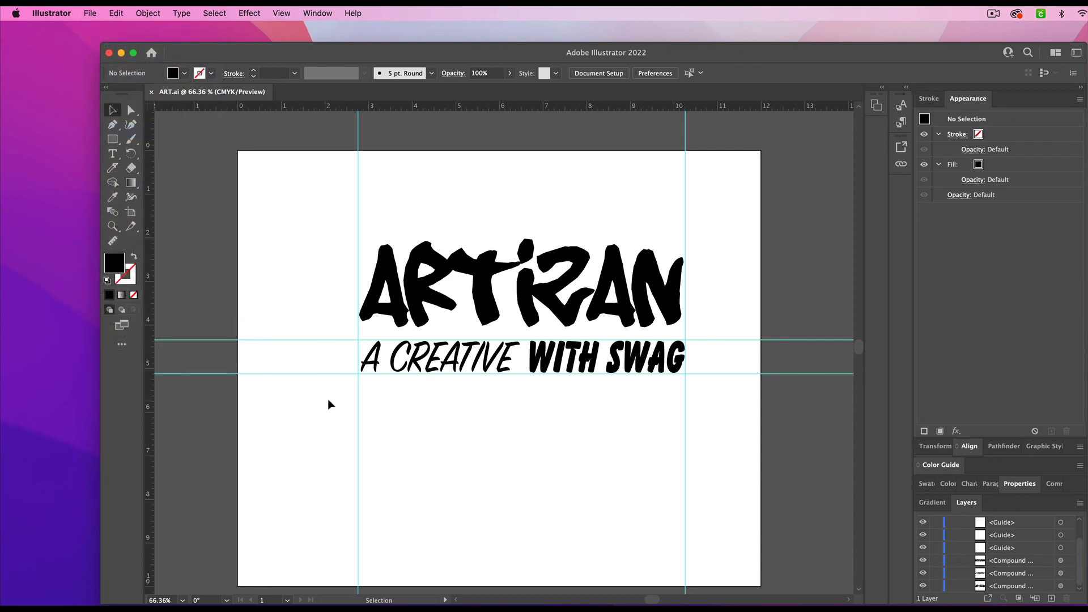